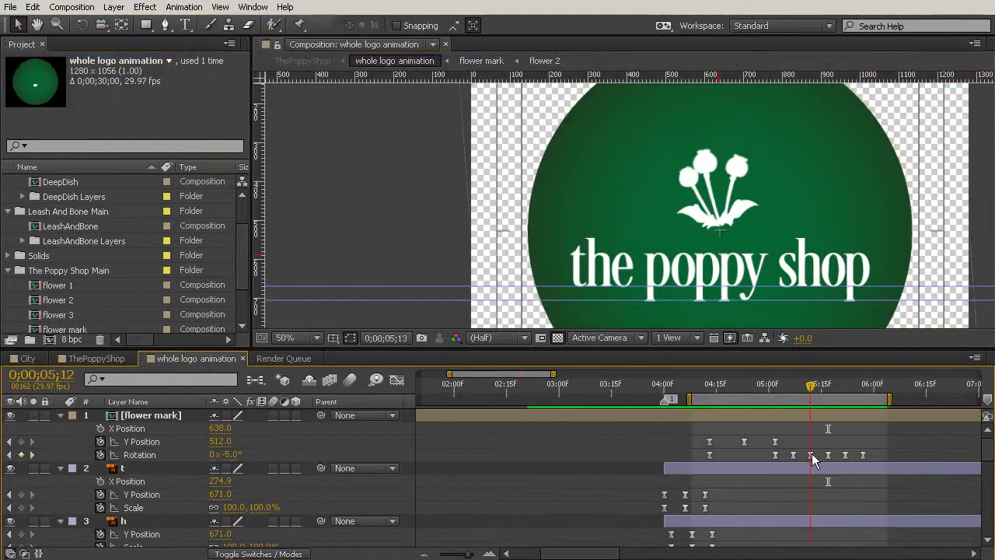
Scrub back through the logo animation and select the flower mark layer.
left_click_drag(808, 453, 809, 482)
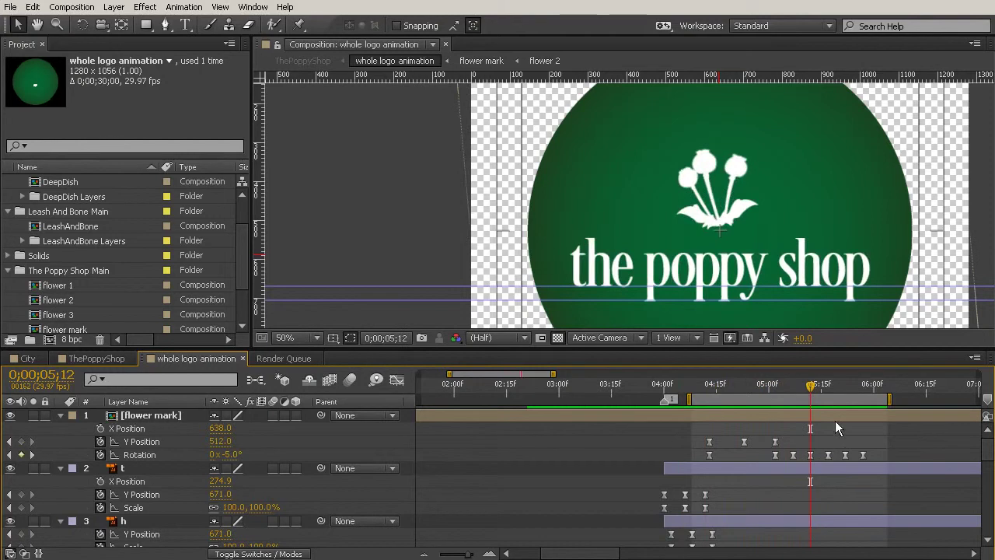
left_click_drag(810, 389, 848, 487)
left_click(164, 418)
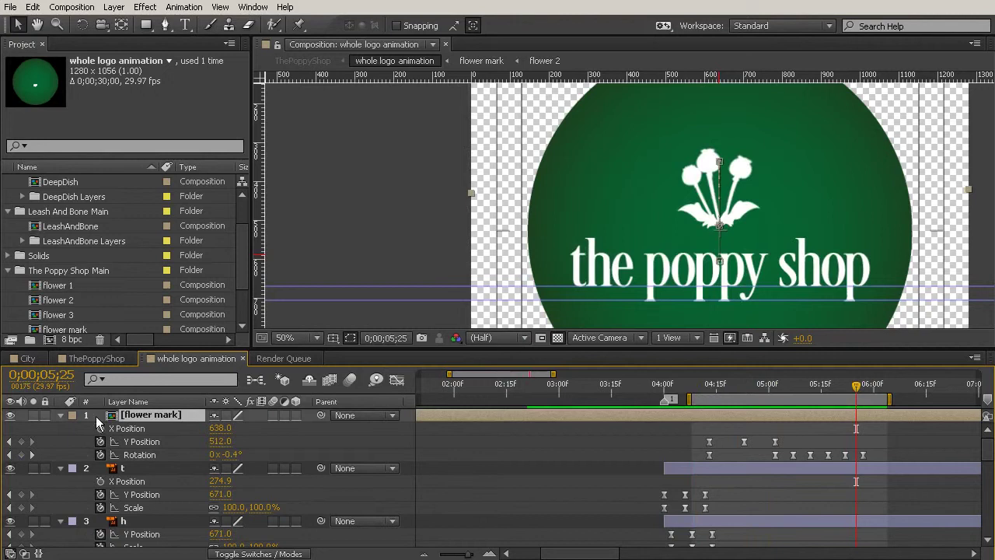
Open the flower mark precomp, switch the viewer to a black background and clear the guides.
double_click(146, 418)
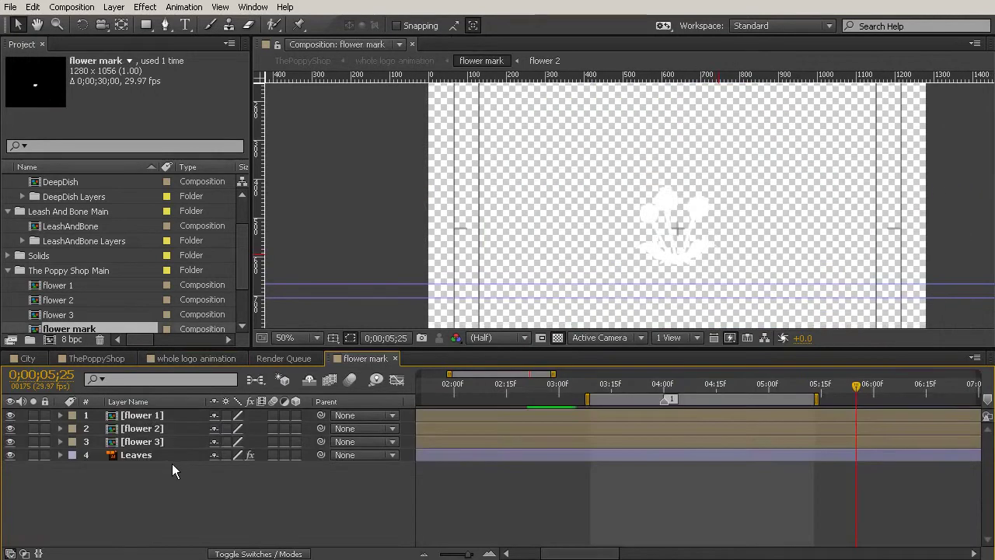
left_click(558, 337)
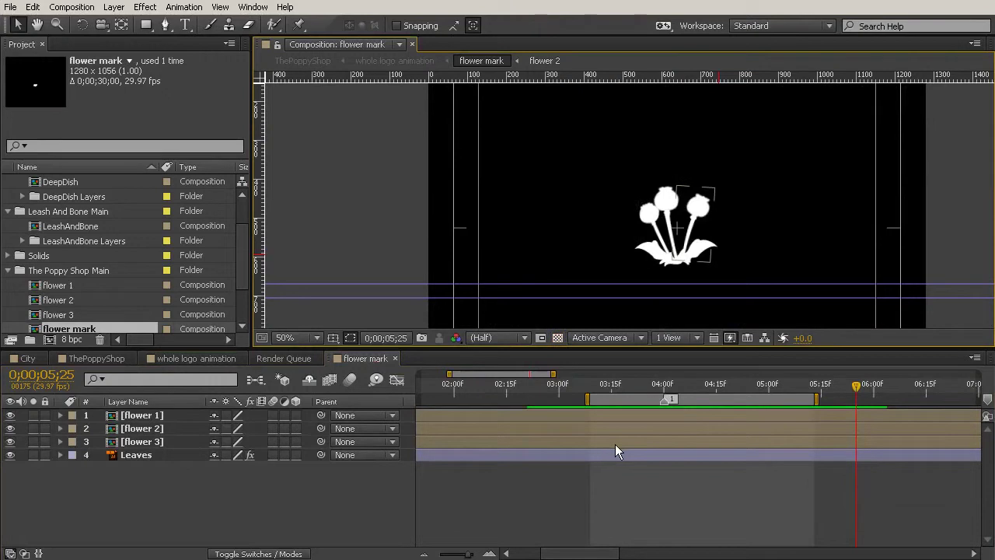
left_click(222, 8)
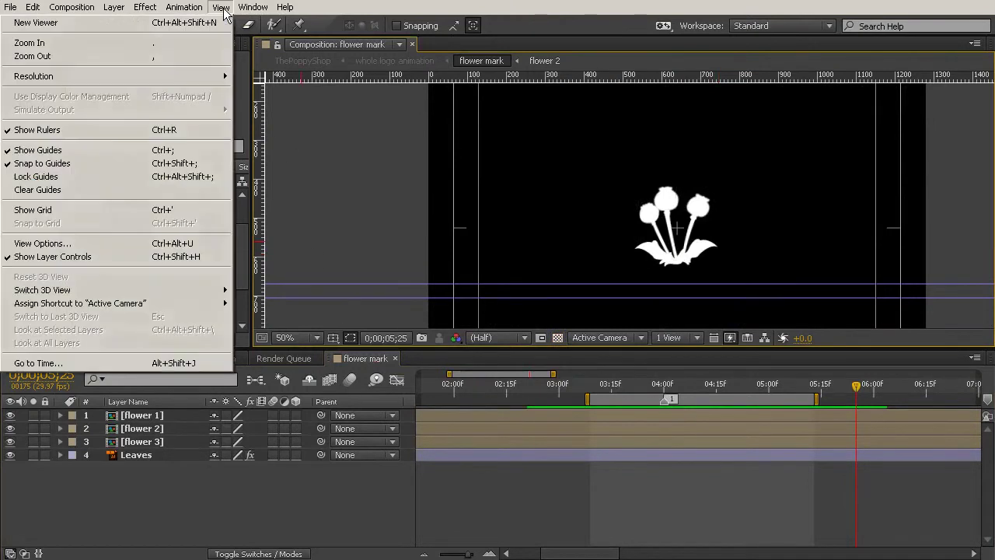
left_click(117, 191)
Hide the viewer rulers and title/action safe lines, then move the playhead near the start.
left_click(333, 338)
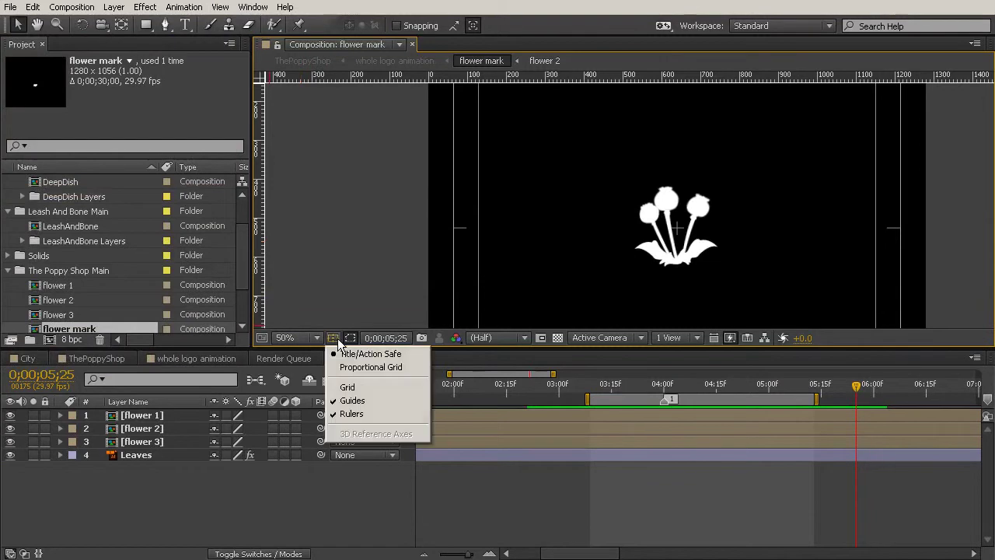
left_click(354, 415)
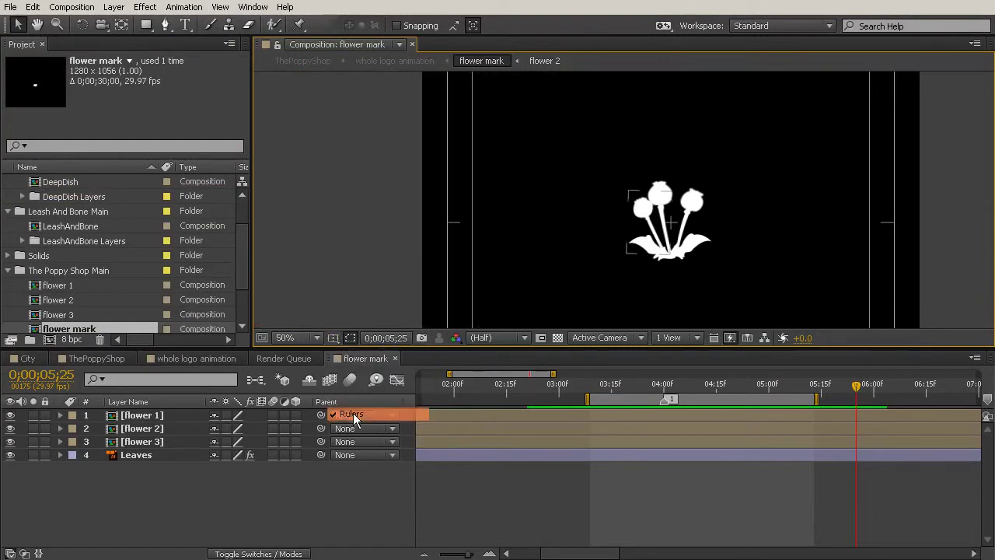
left_click(337, 337)
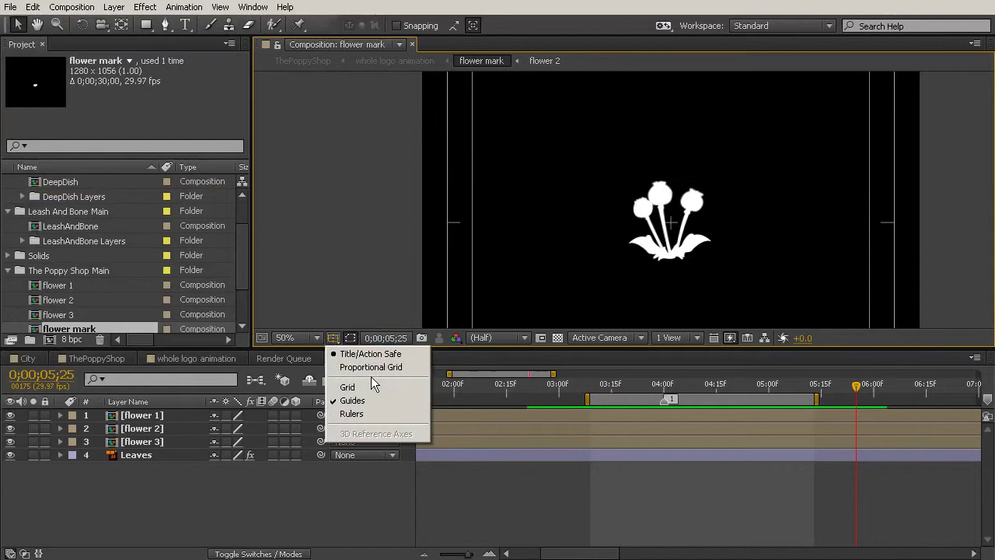
left_click(369, 348)
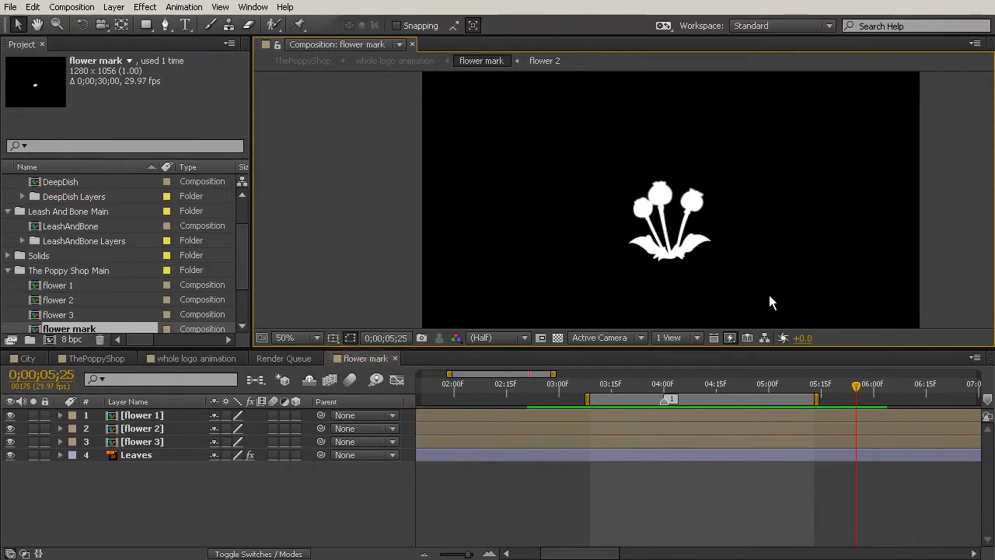
left_click_drag(810, 380, 555, 476)
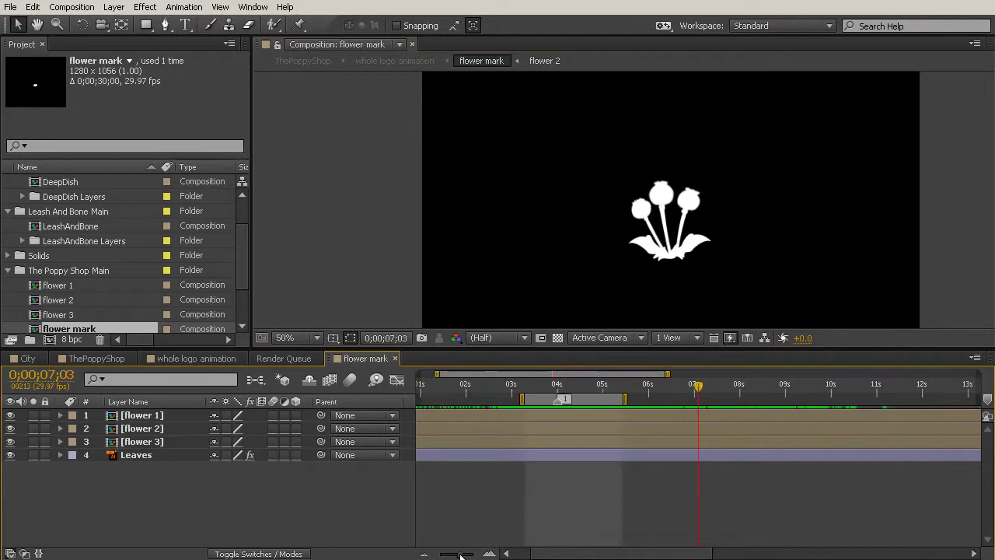
Zoom the timeline out to show 0–30 s and rewind the playhead near the start.
left_click_drag(466, 553, 440, 553)
left_click_drag(497, 389, 554, 461)
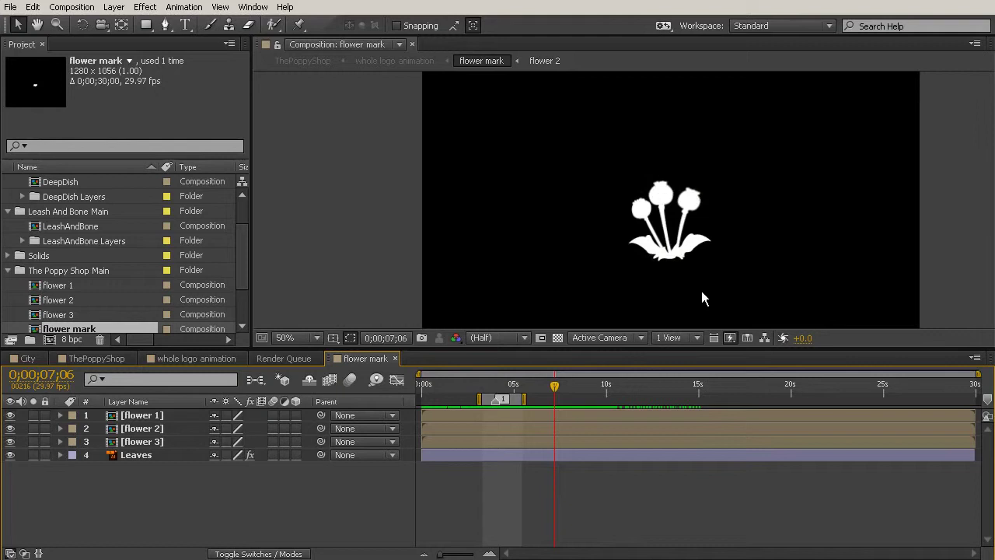
Keyframe flower 1's Rotation at 0°, then about 184° at roughly 12 seconds.
left_click(142, 415)
left_click(60, 415)
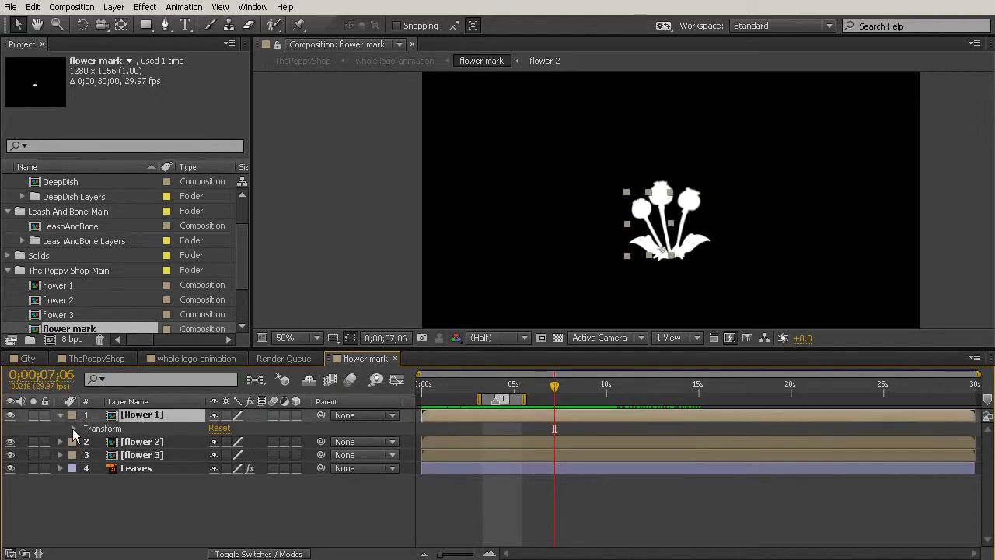
left_click(74, 428)
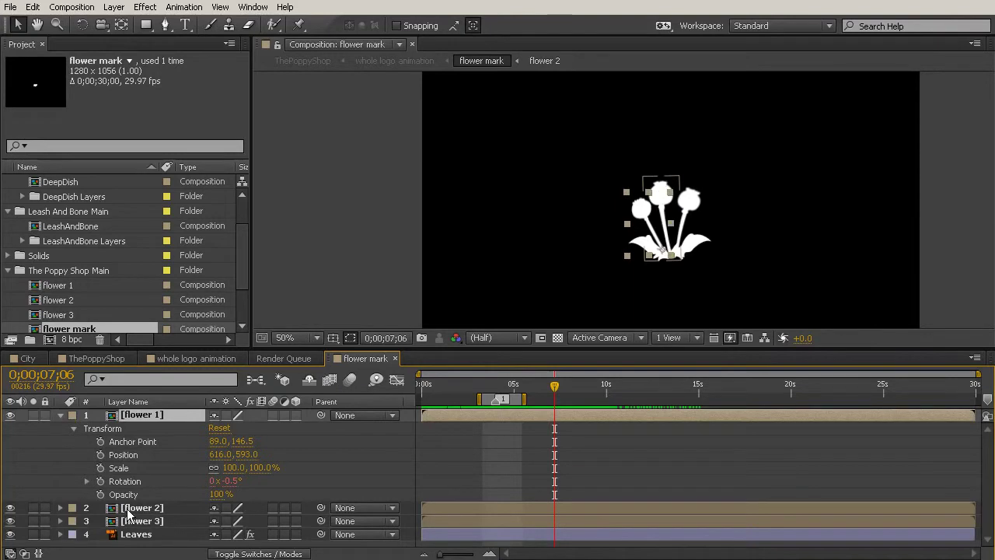
left_click(131, 482)
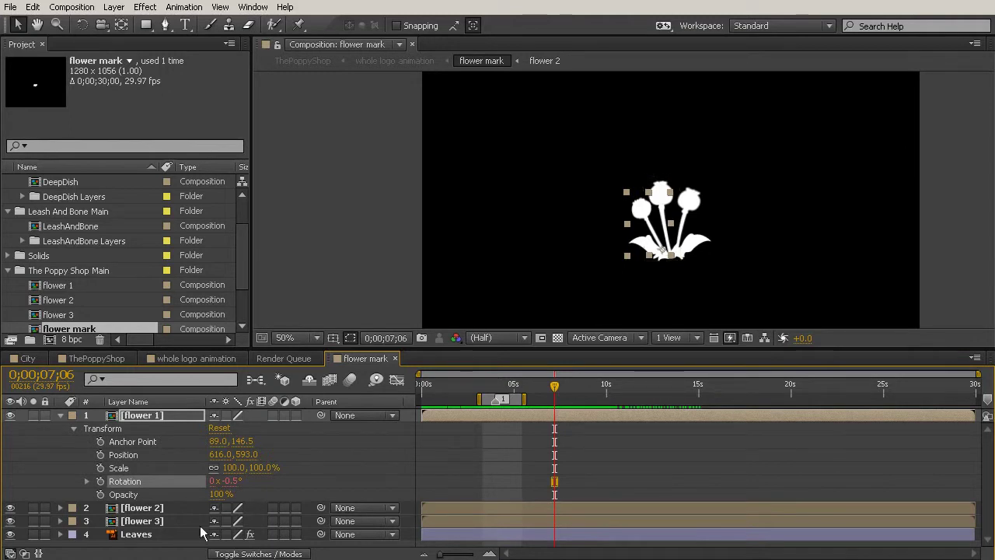
left_click(100, 481)
left_click(659, 384)
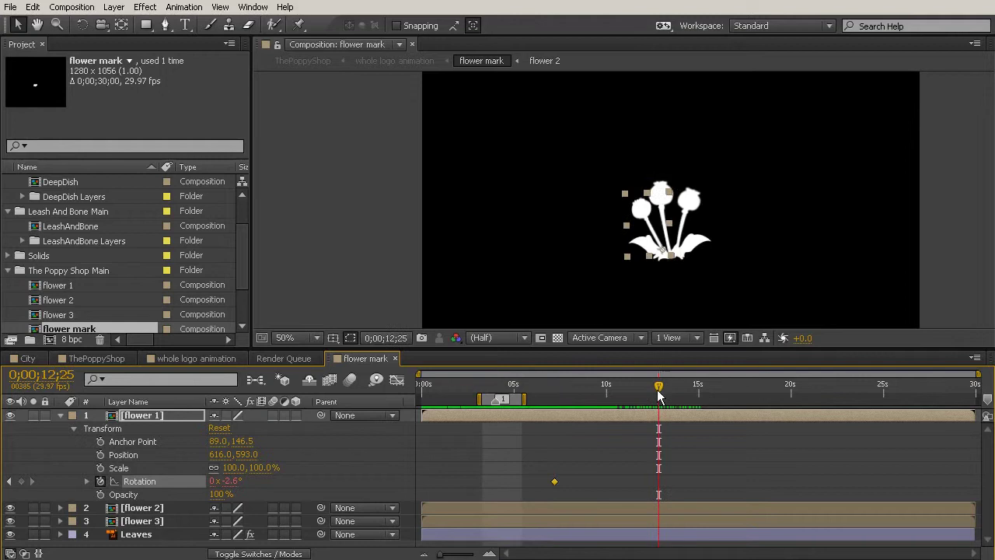
left_click_drag(233, 482, 256, 486)
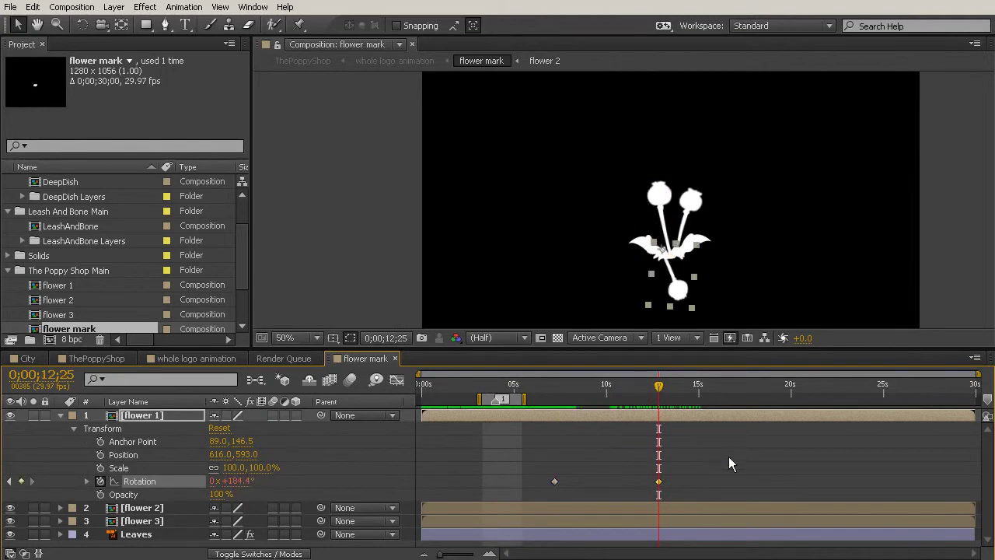
Scrub the timeline to preview flower 1 spinning between its two keyframes.
left_click(509, 403)
left_click_drag(509, 405, 676, 439)
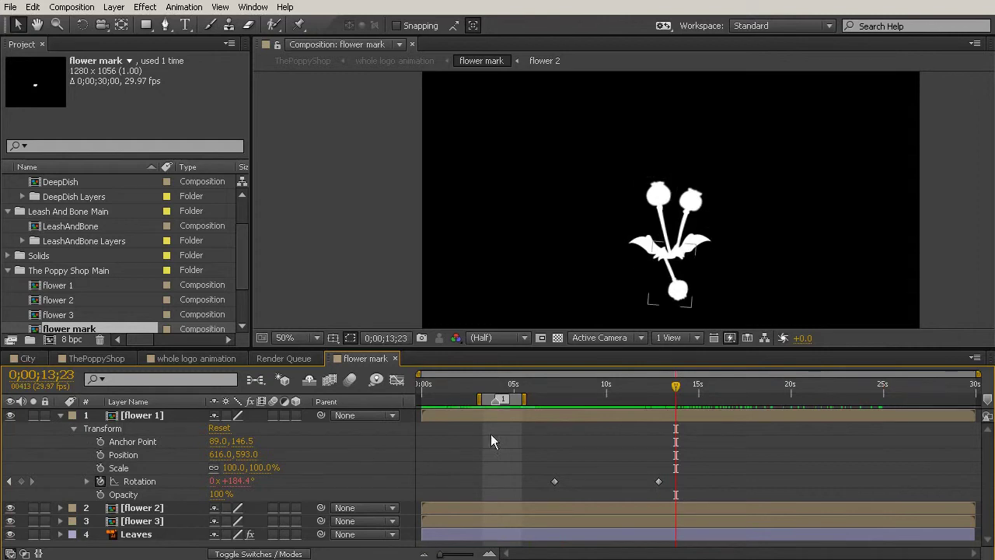
left_click_drag(579, 385, 523, 405)
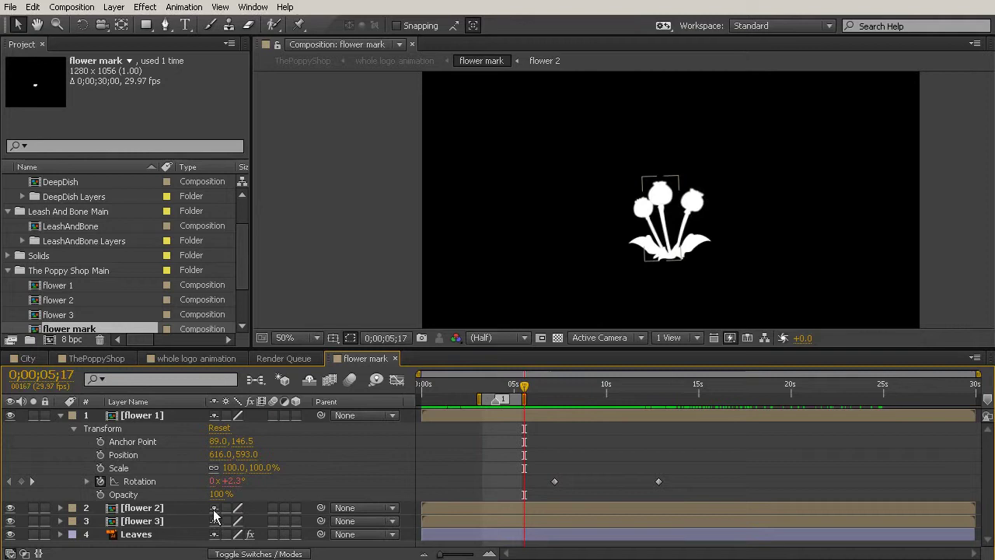
Delete flower 1's Rotation keyframes and scrub to confirm the poppy stays upright.
left_click(100, 481)
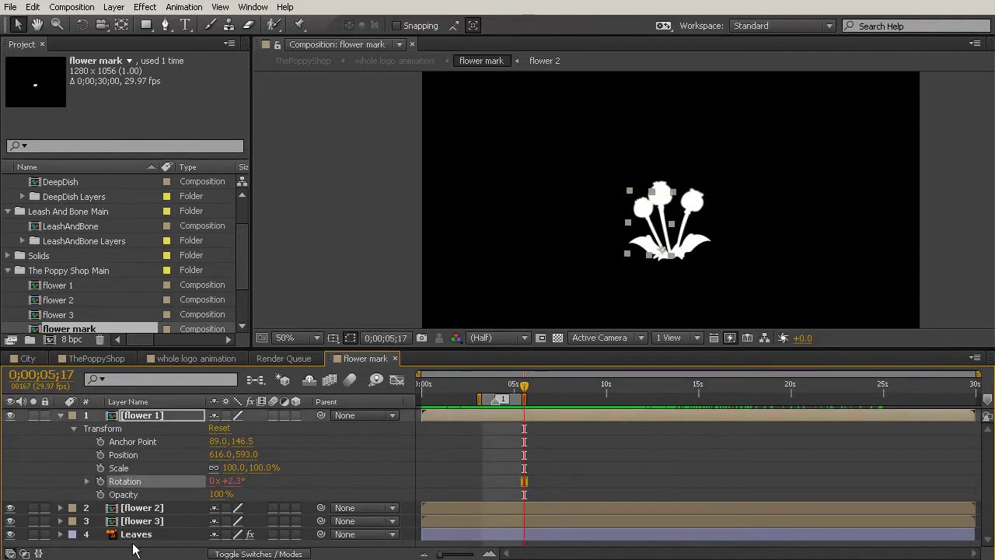
left_click_drag(523, 391, 758, 420)
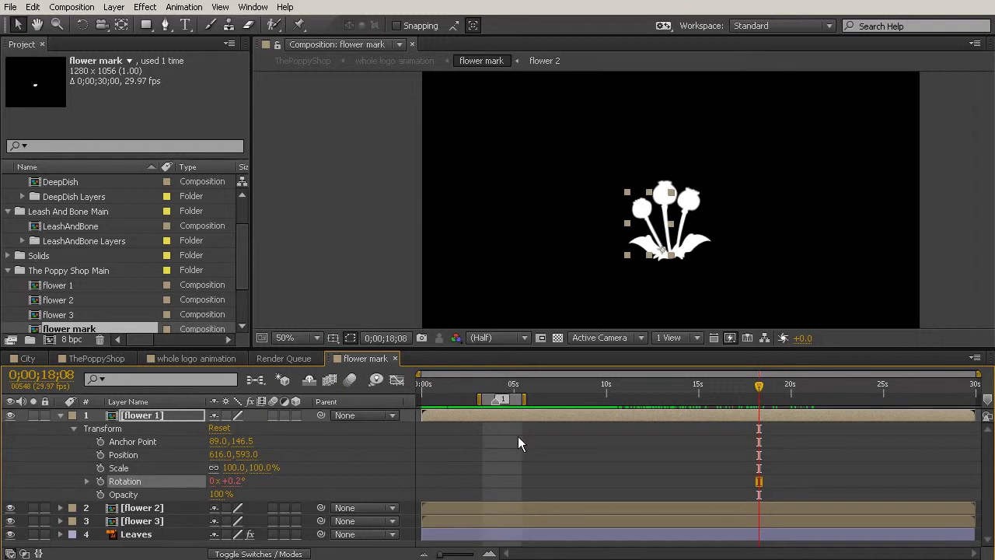
left_click_drag(759, 386, 551, 389)
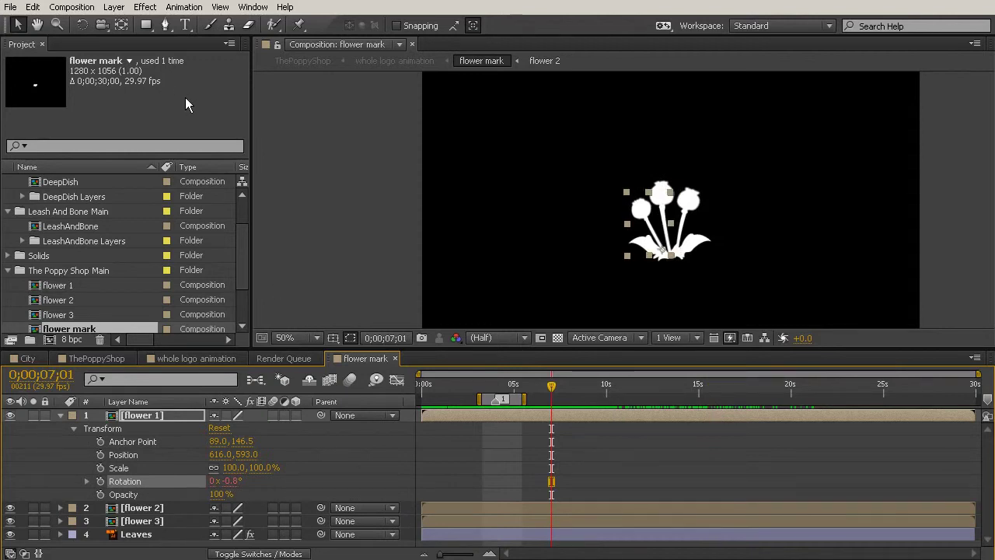
Add a null object layer and reveal the wiggle expression on flower 1's Rotation.
left_click(114, 9)
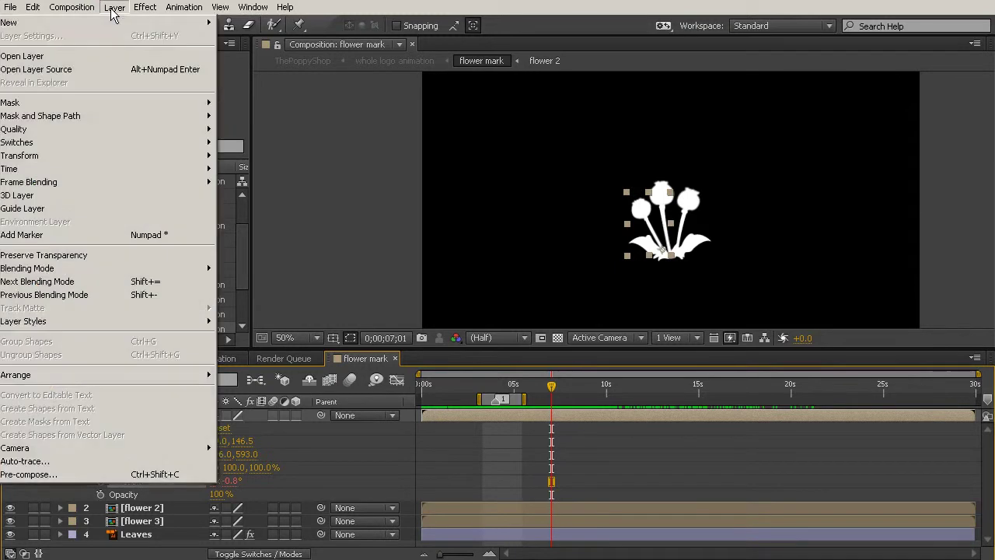
mouse_move(115, 23)
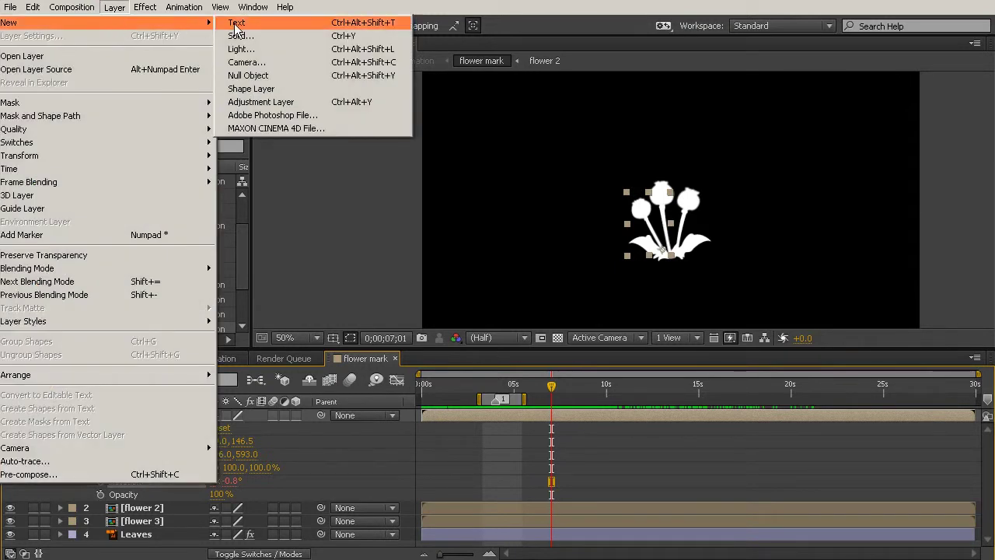
left_click(250, 76)
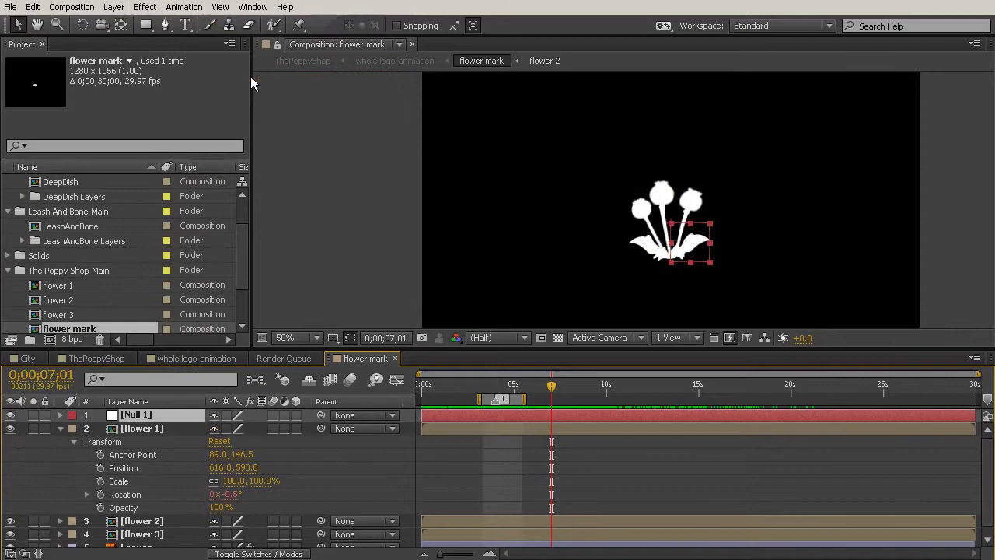
left_click(60, 428)
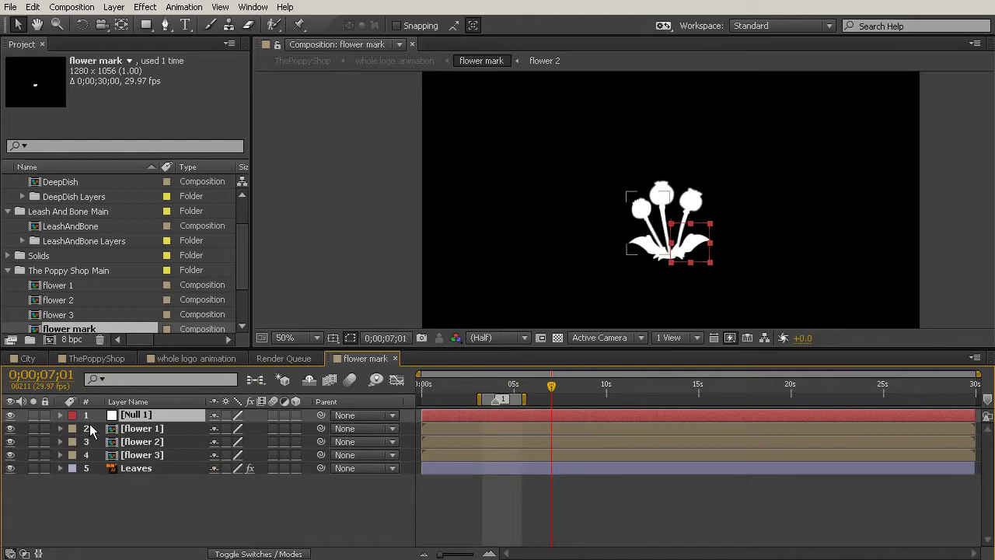
left_click(61, 429)
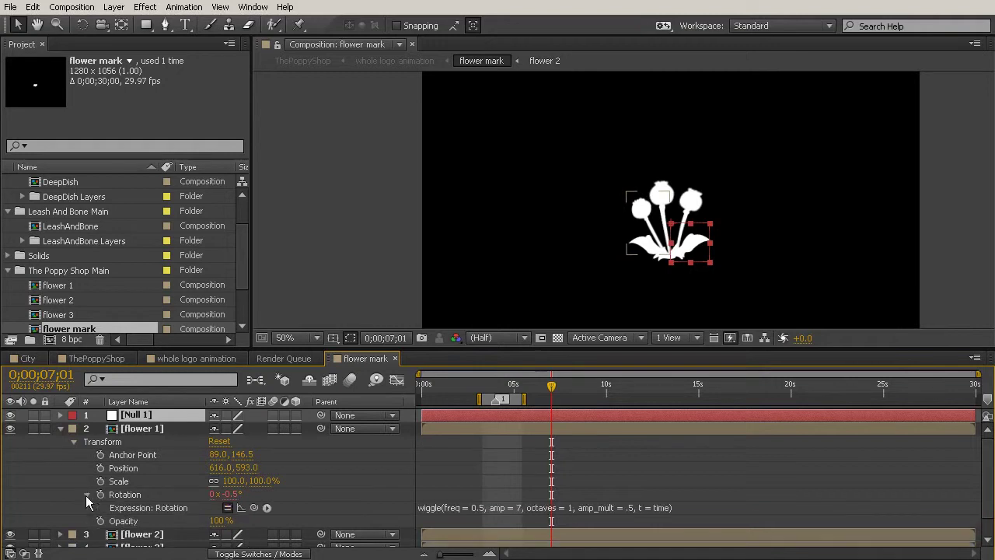
left_click(100, 495, "alt")
Rename the first null layer to 'freq slider'.
right_click(143, 417)
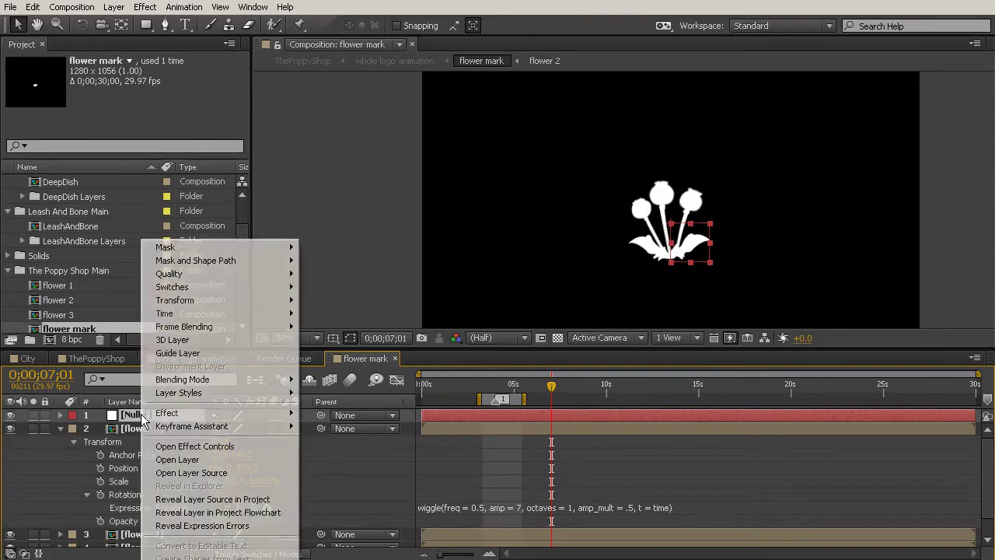
key("Escape")
key("Return")
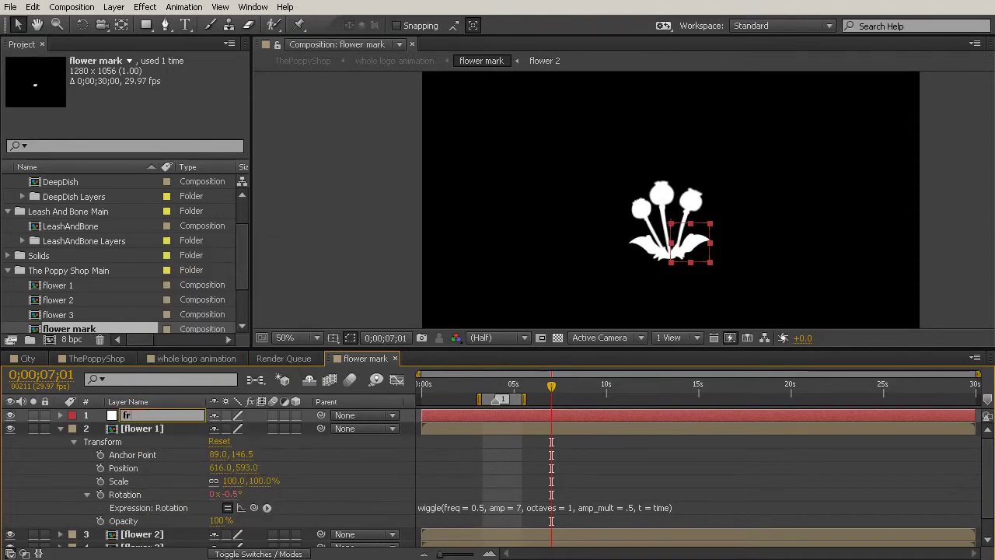
type("frew")
left_click(398, 425)
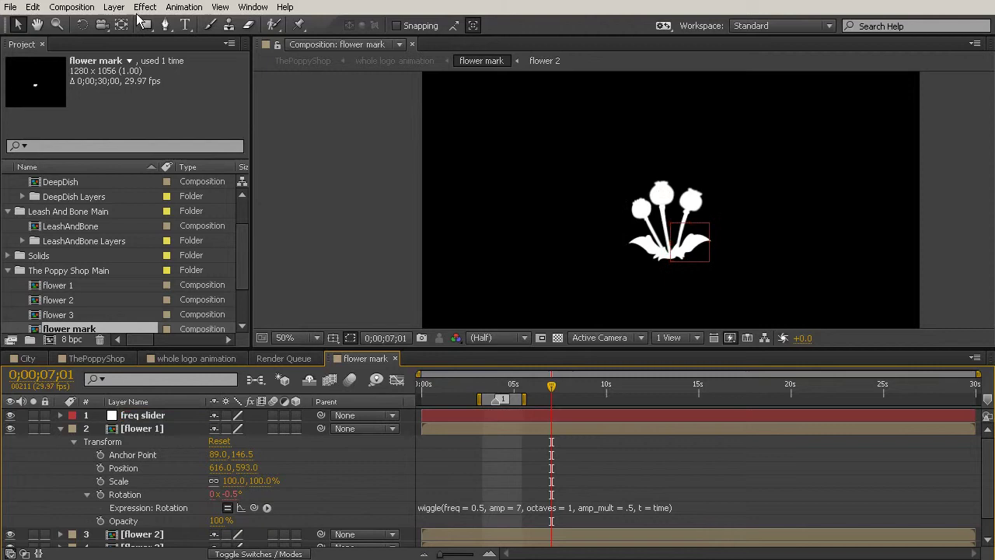
Add a second null object, rename it 'amp slider', and deselect all layers.
left_click(99, 8)
mouse_move(114, 8)
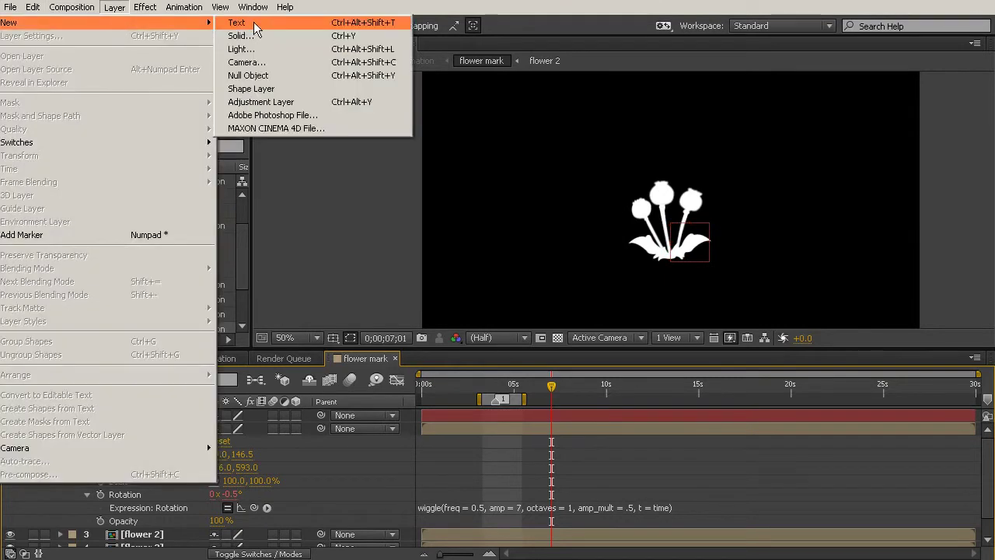
left_click(258, 75)
right_click(180, 416)
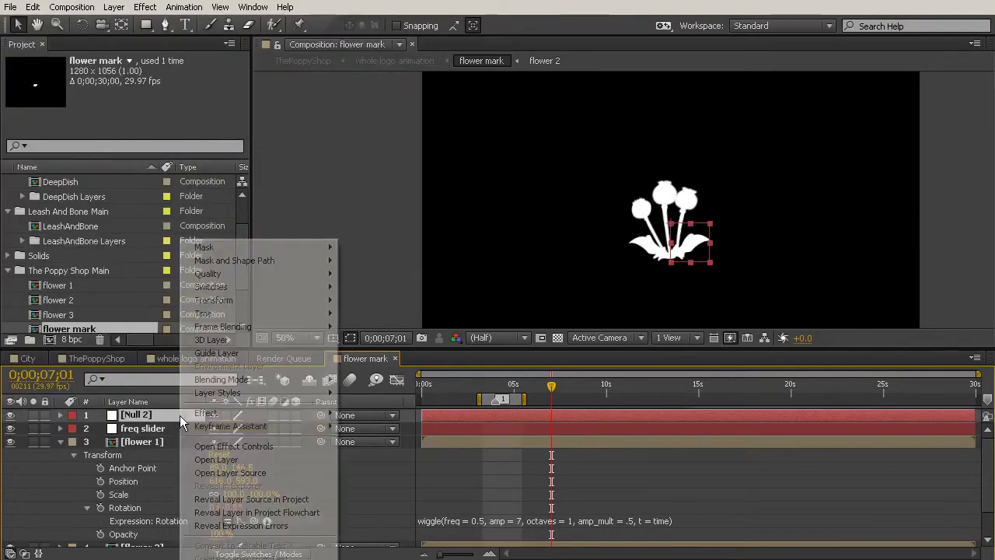
key("Escape")
key("Return")
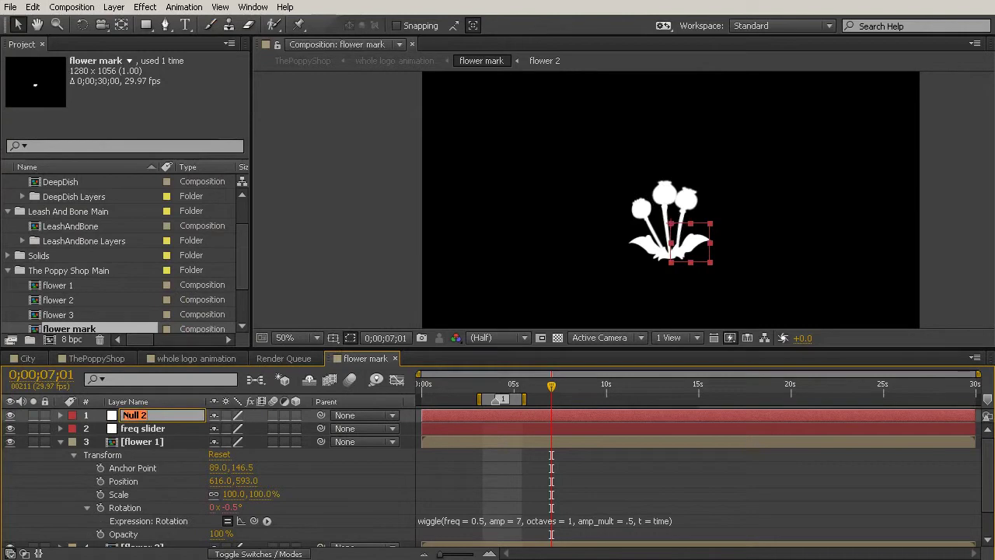
left_click(506, 477)
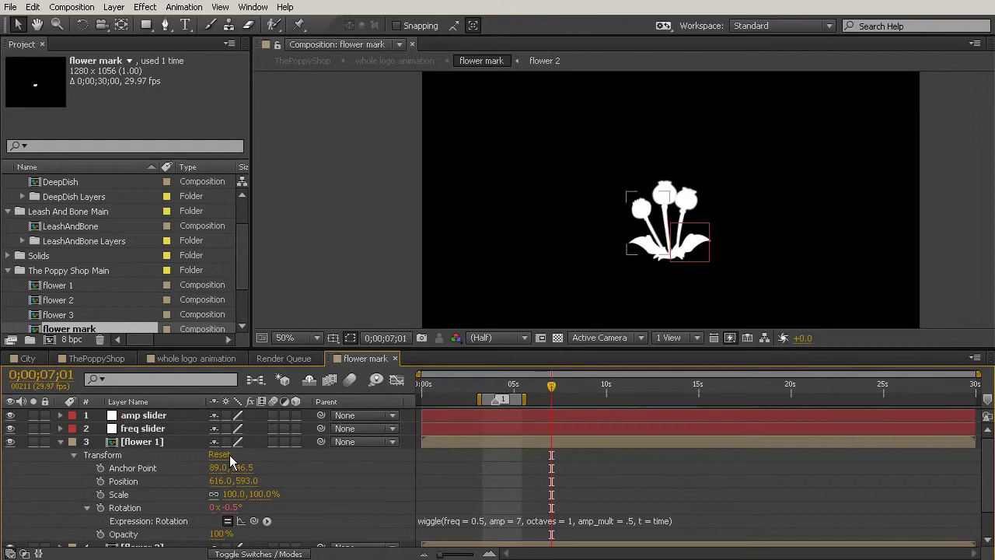
Add a Slider Control to amp slider, then apply the same effect to freq slider.
left_click(151, 418)
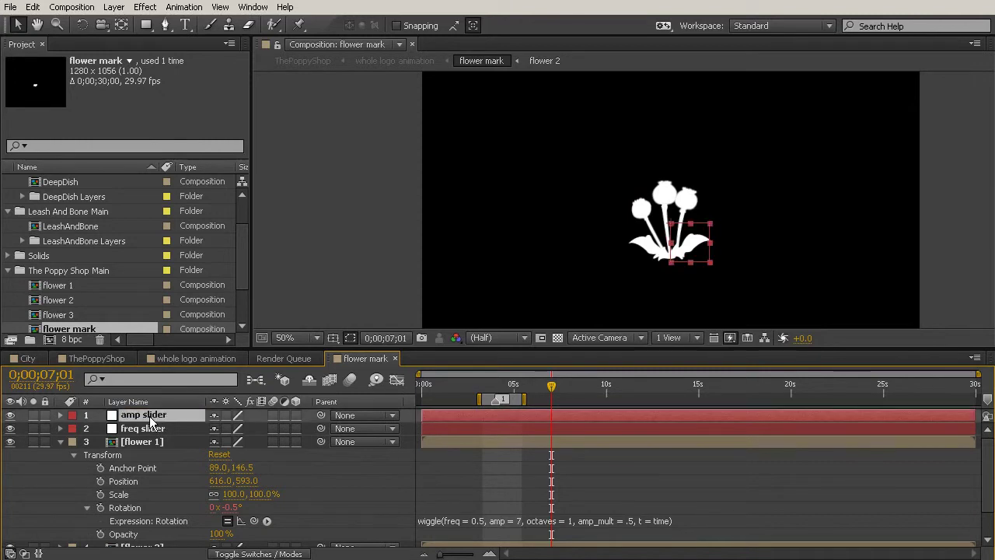
left_click(147, 8)
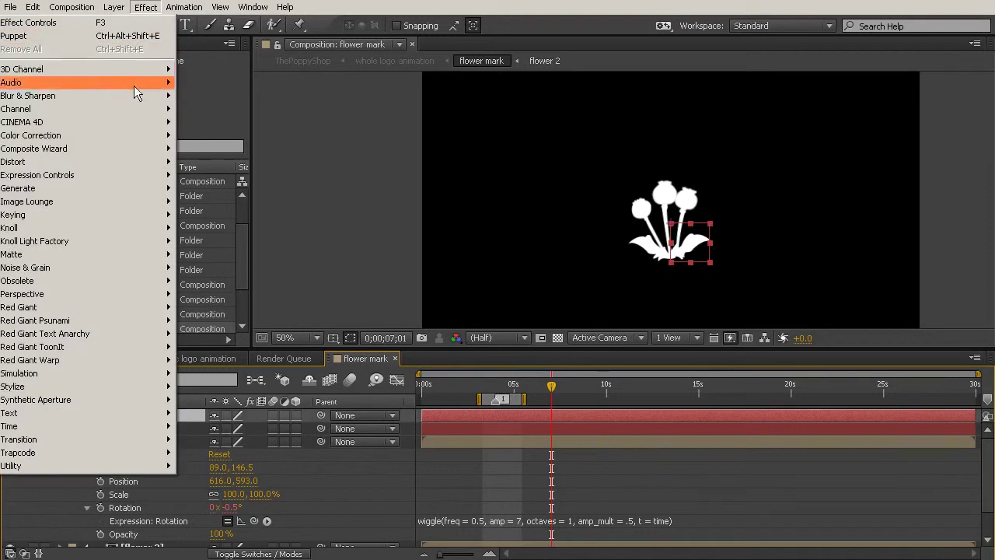
mouse_move(123, 175)
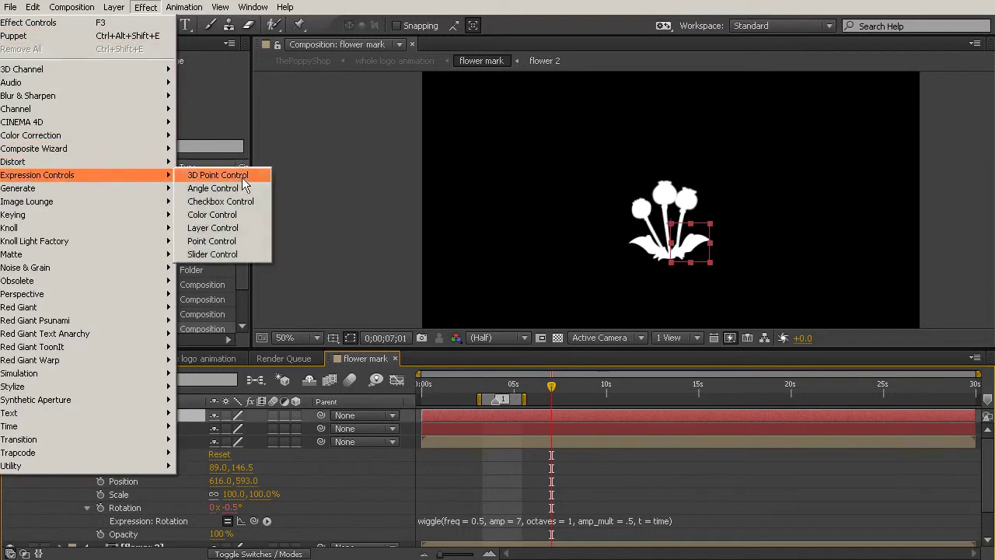
left_click(238, 257)
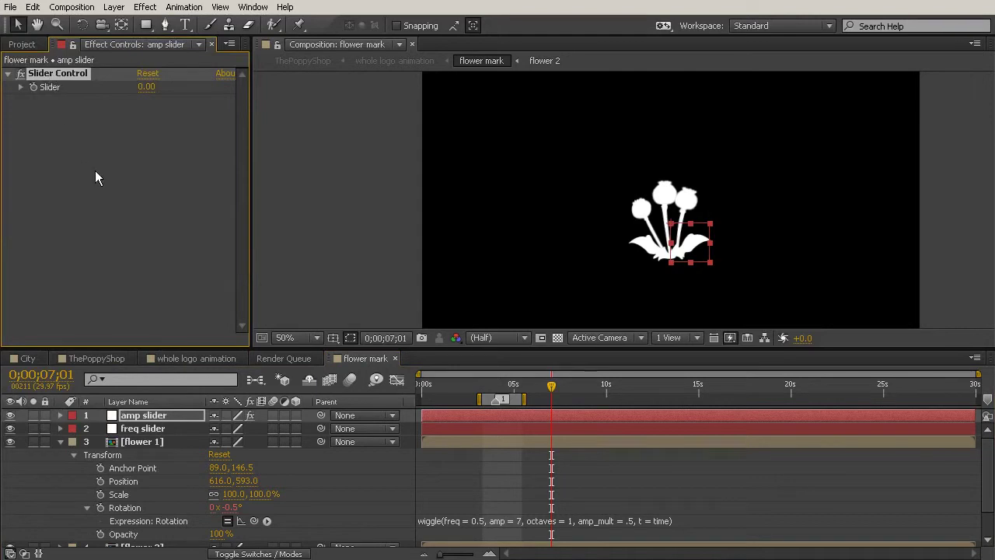
left_click(149, 428)
key("ctrl+alt+shift+e")
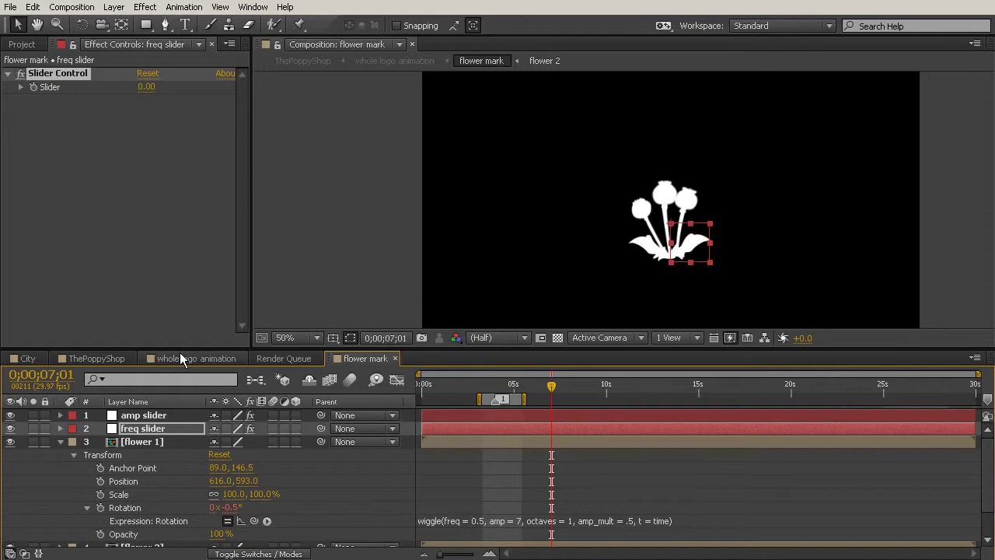
Raise the panel divider so the timeline shows every layer down to Leaves.
left_click_drag(559, 348, 559, 292)
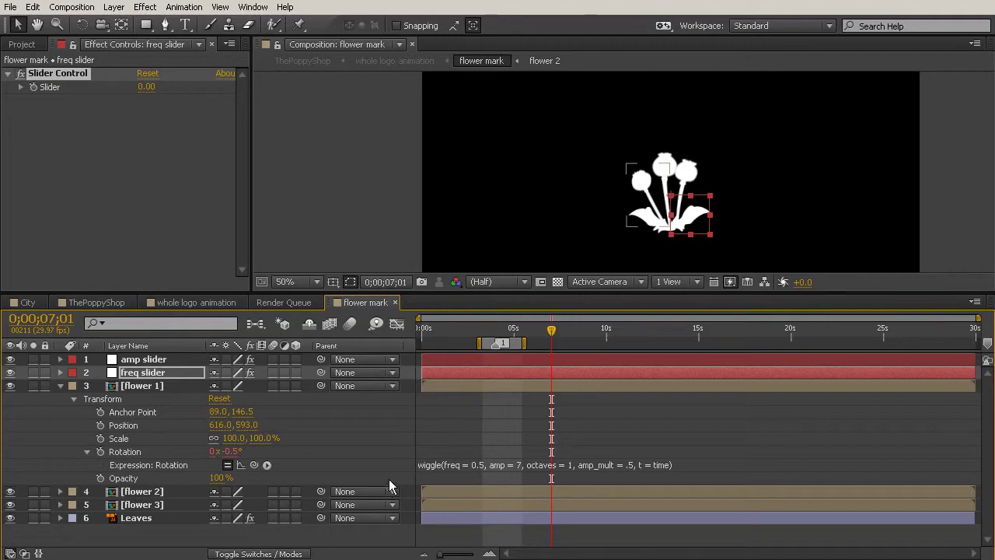
Twirl open freq slider and amp slider down to their Slider values, enlarging the timeline further.
left_click(60, 372)
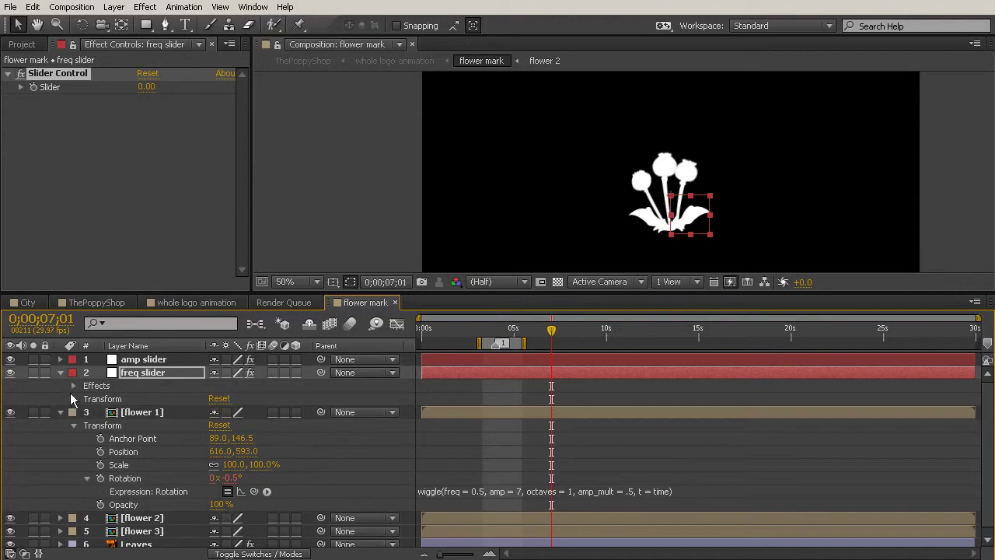
left_click(73, 385)
left_click(87, 400)
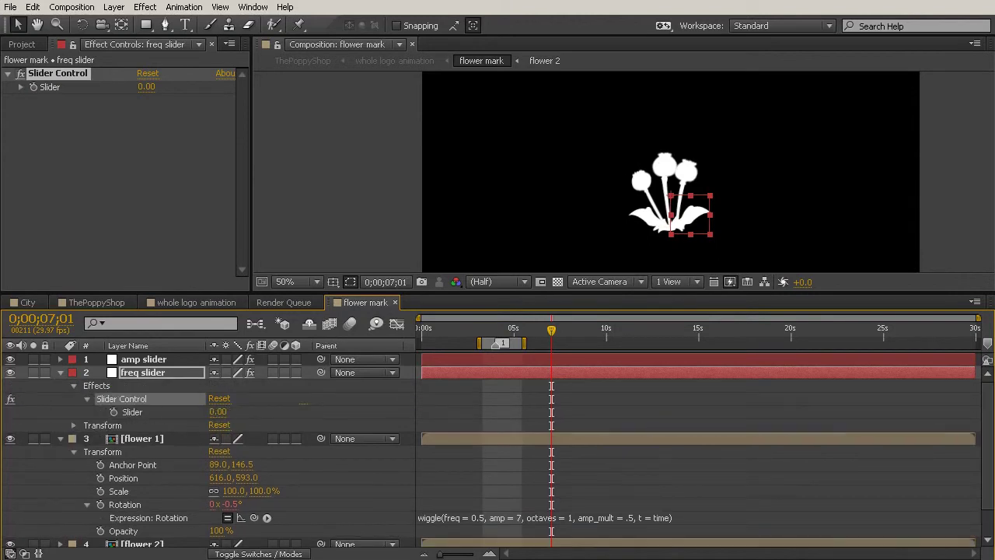
left_click(60, 359)
left_click(74, 372)
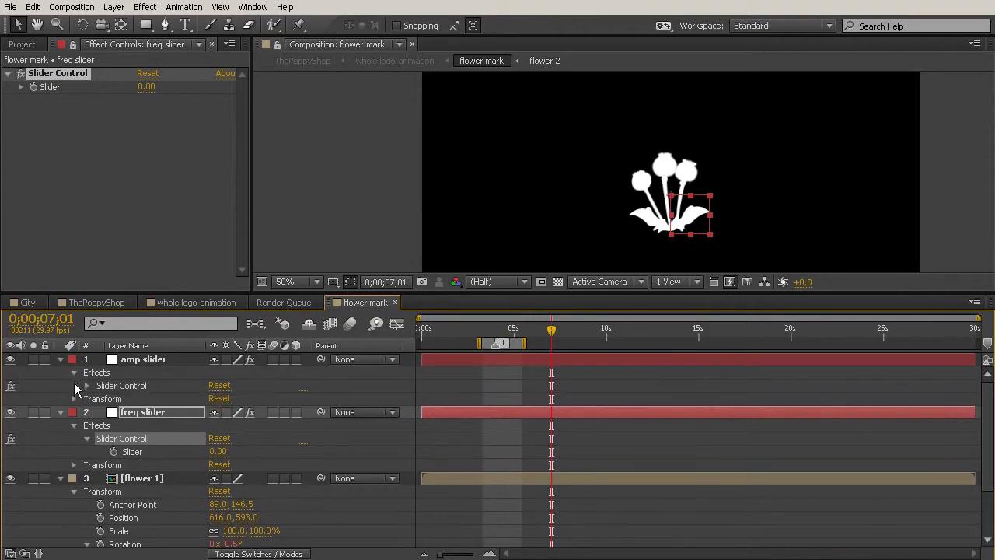
left_click(87, 386)
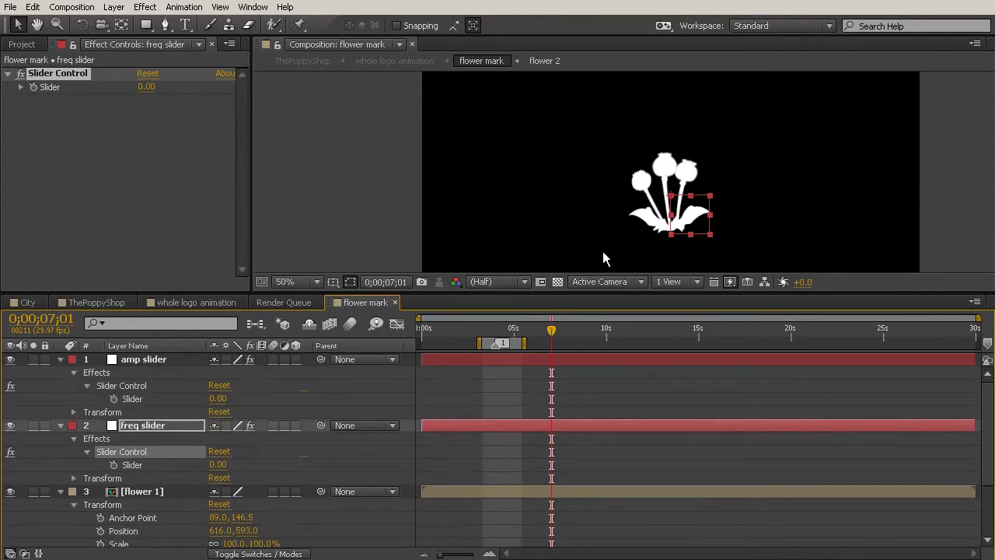
left_click_drag(593, 291, 593, 222)
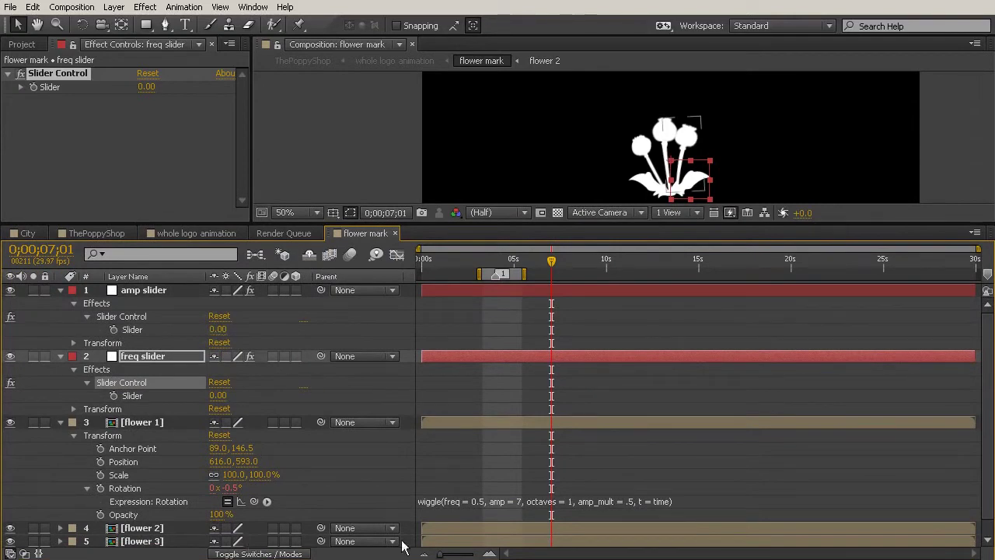
Remove '= 0.5' after freq in flower 1's wiggle expression and pick-whip freq to freq slider's Slider.
left_click(496, 502)
left_click(488, 501)
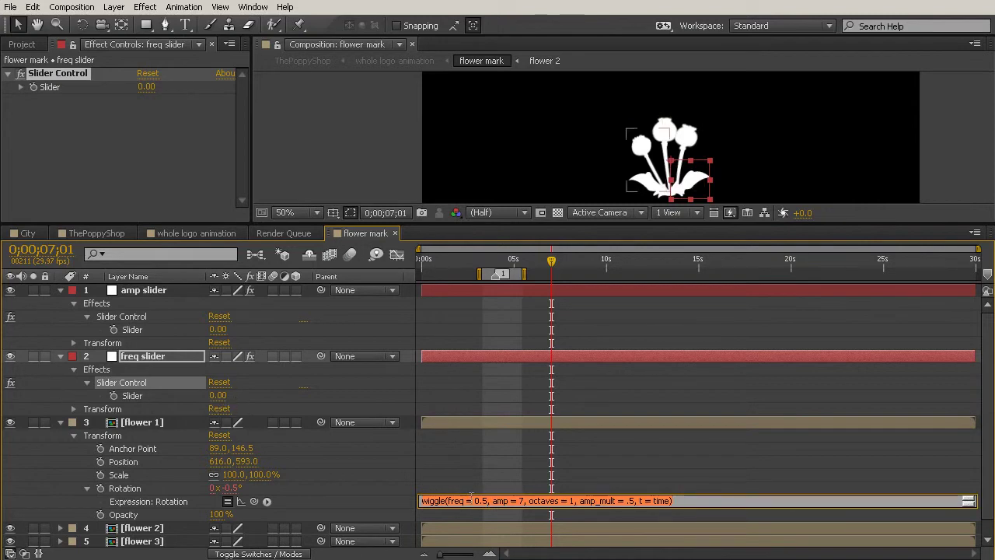
left_click_drag(466, 499, 481, 516)
key("BackSpace")
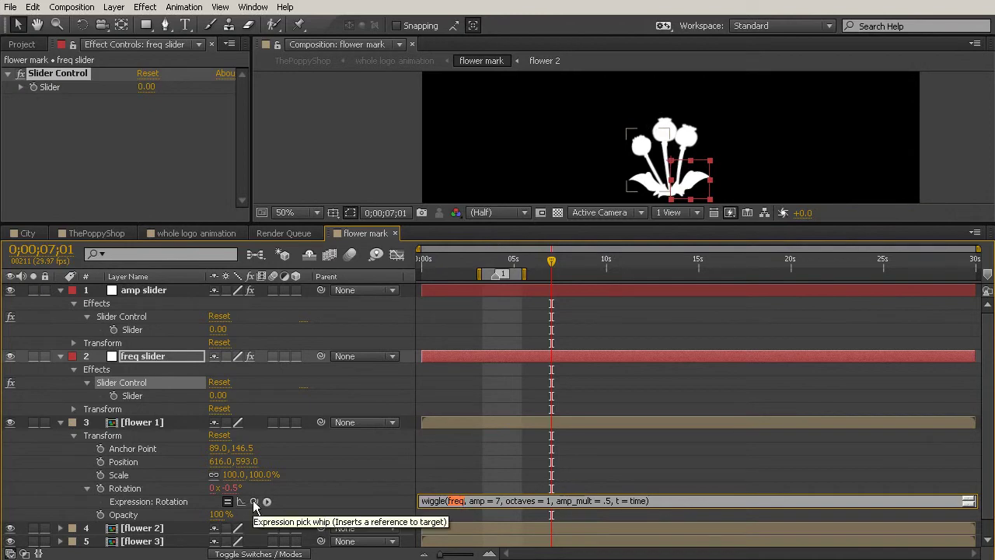
left_click_drag(254, 503, 138, 398)
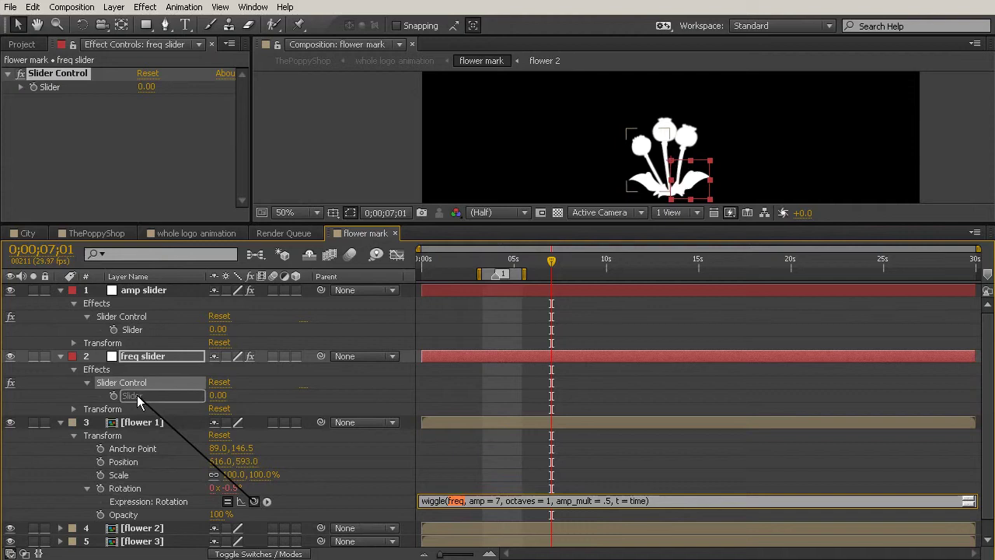
left_click_drag(138, 398, 138, 401)
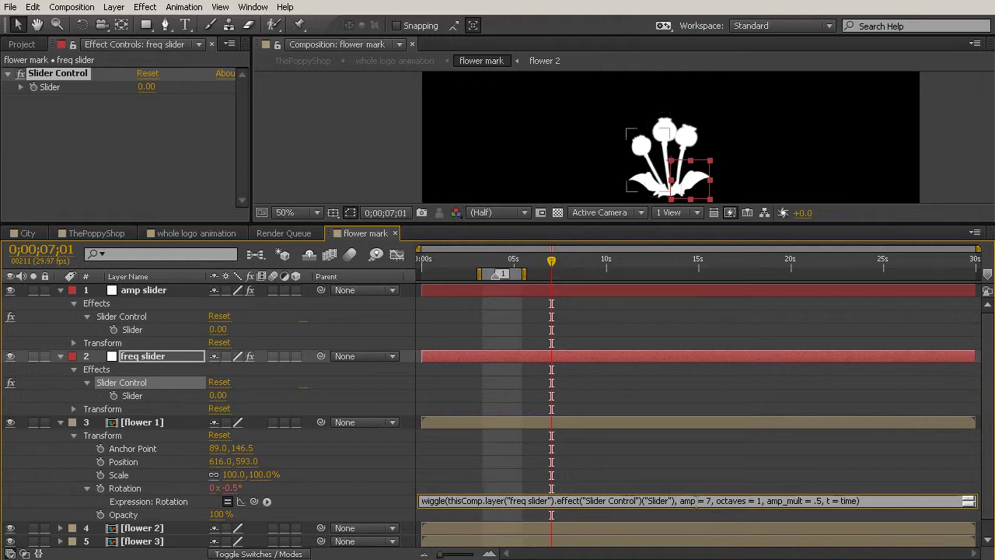
Replace flower 1's fixed 'amp = 7' with a pick-whip link to the amp slider's Slider value.
left_click_drag(697, 501, 711, 516)
key("BackSpace")
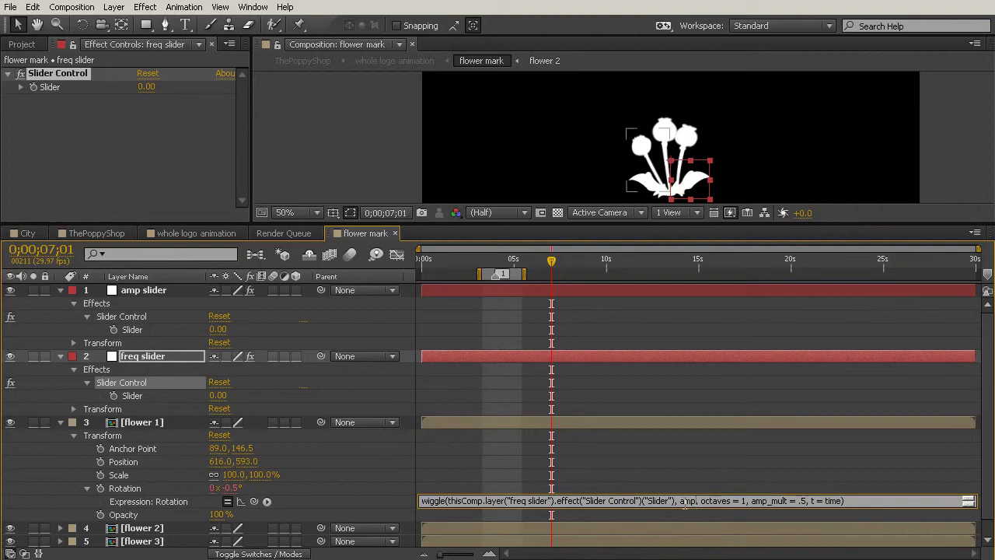
double_click(684, 501)
left_click_drag(254, 501, 136, 330)
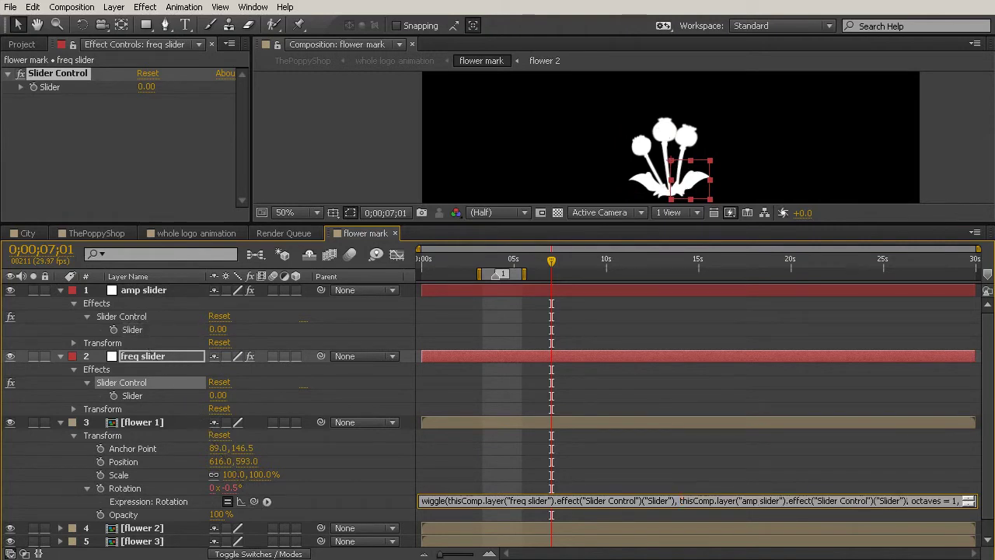
left_click(817, 470)
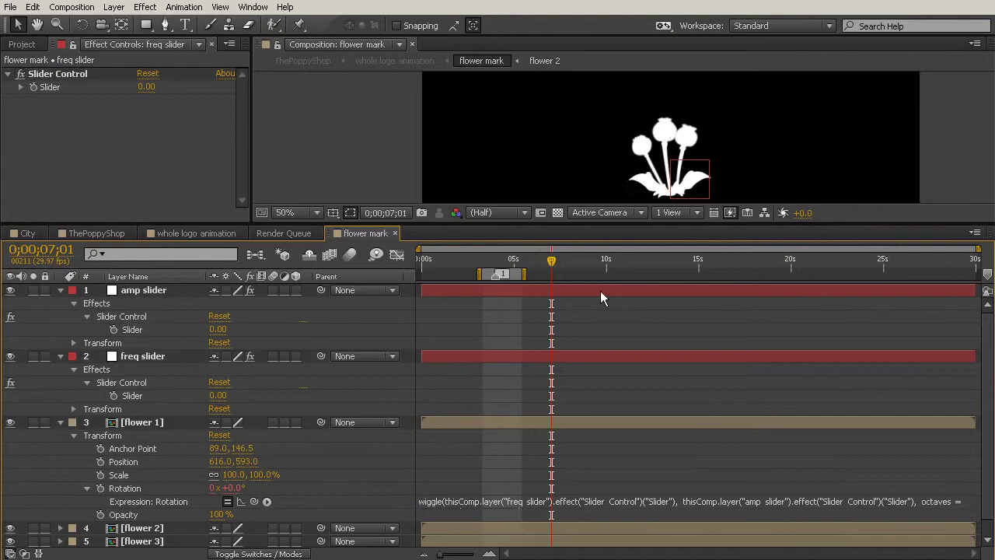
left_click_drag(552, 263, 542, 346)
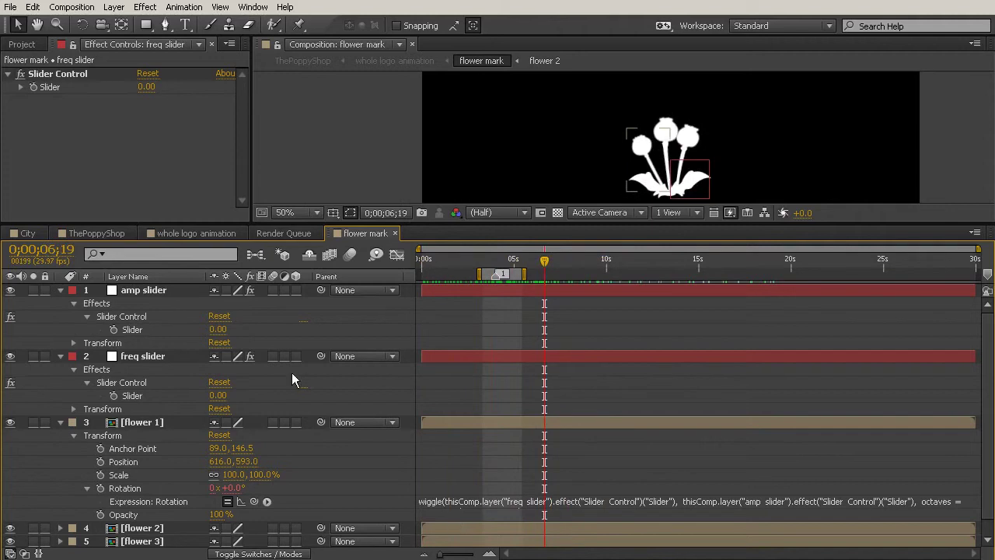
Start keyframing both Slider values, with amp at 17 and freq at 63.
left_click(113, 329)
left_click(113, 396)
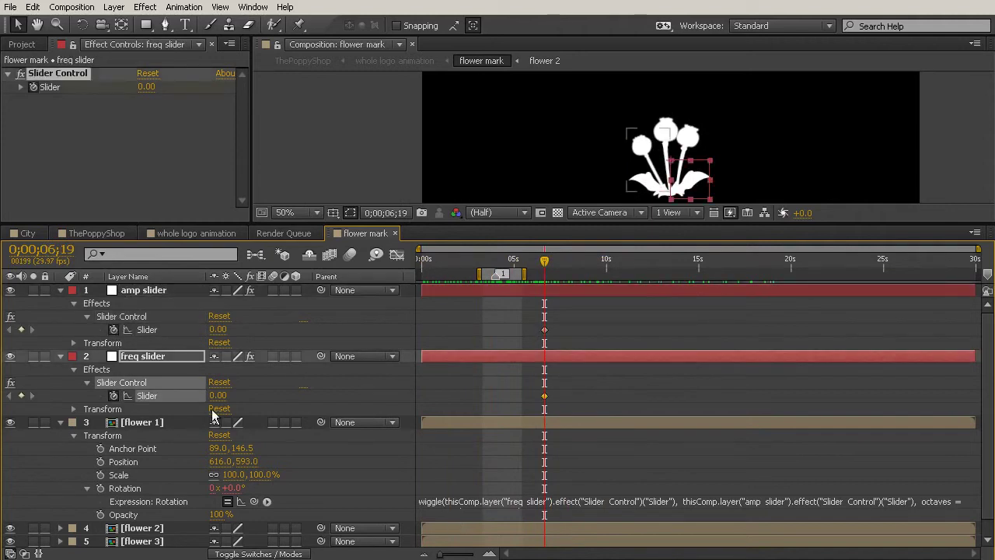
left_click_drag(217, 329, 267, 396)
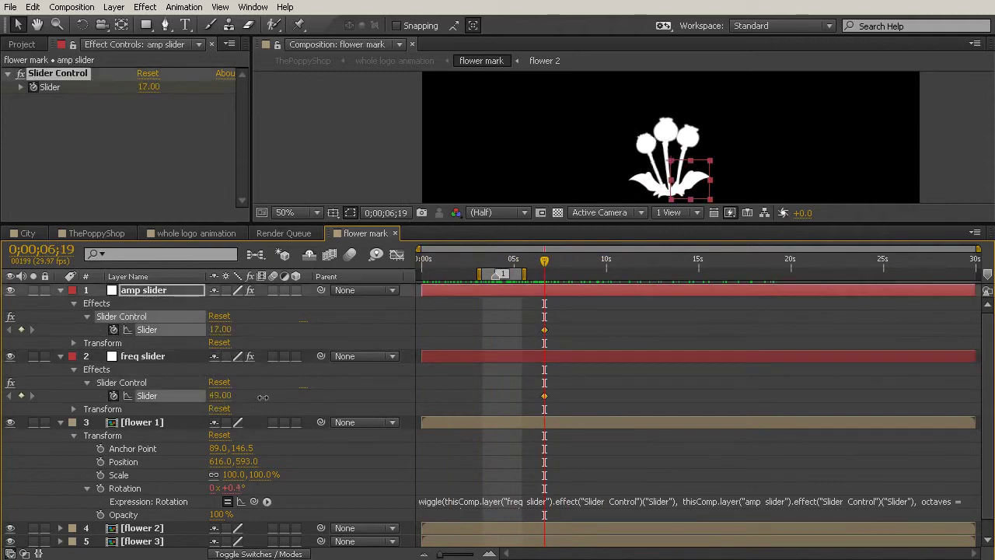
left_click(635, 262)
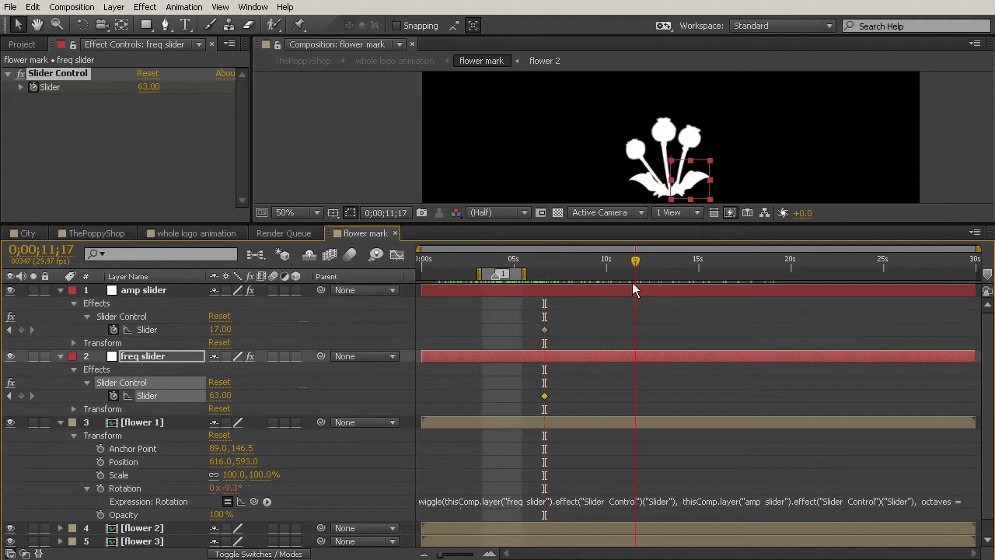
Key both amp and freq sliders to 0 at about 11 seconds and preview the settling wiggle.
left_click(220, 329)
type("0")
key("Return")
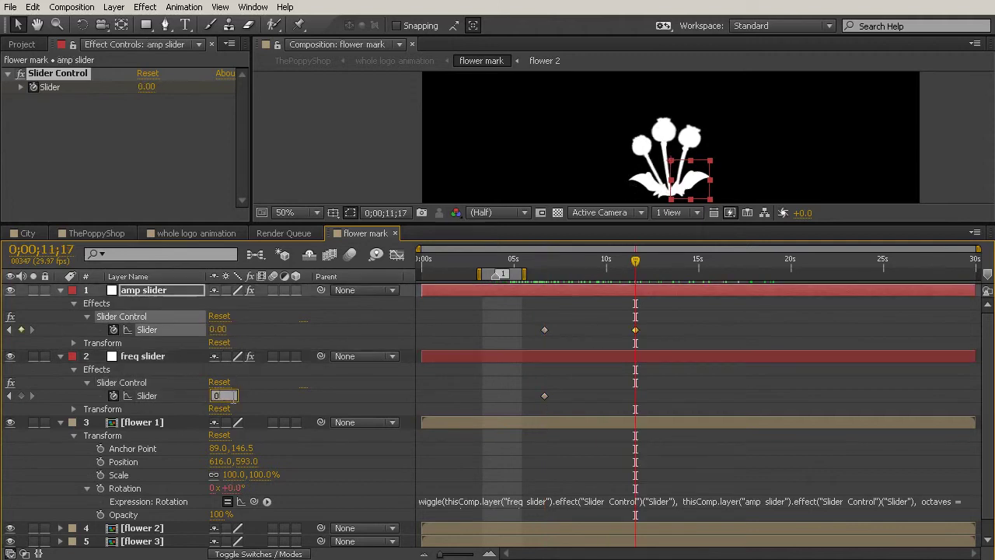
left_click(728, 356)
left_click_drag(526, 265, 740, 436)
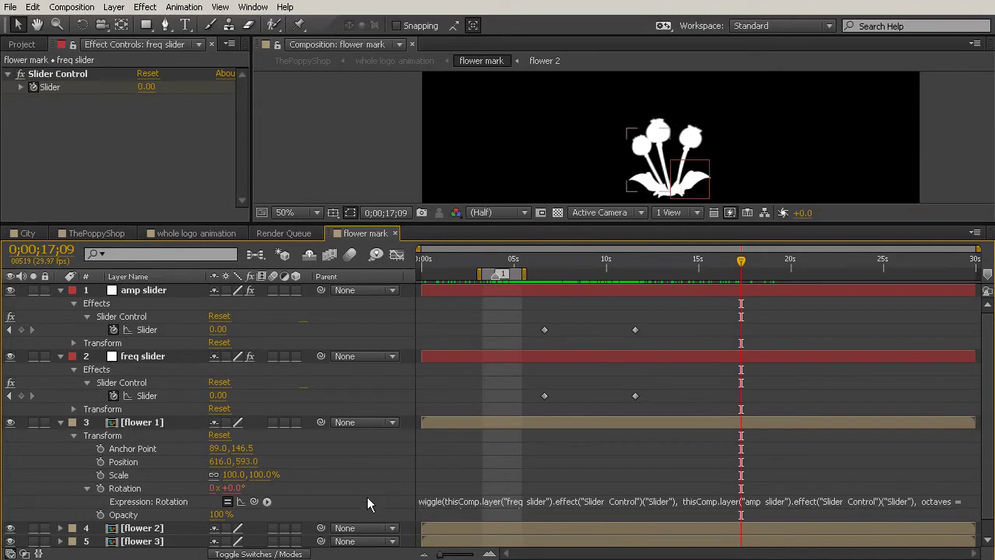
left_click_drag(741, 261, 827, 281)
left_click_drag(778, 272, 758, 277)
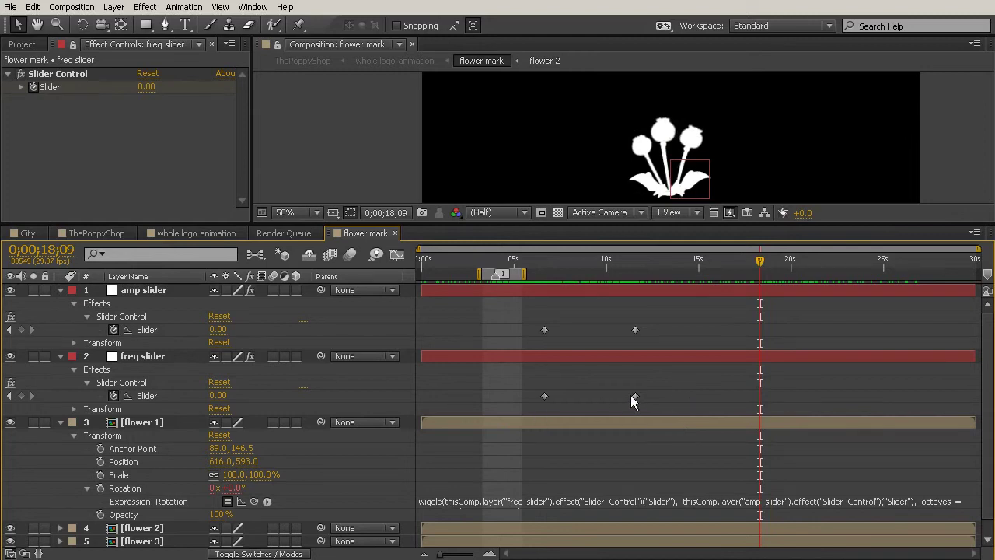
Copy flower 1's slider-driven wiggle expression into flower 2's Rotation expression.
left_click(61, 529)
scroll(66, 528, "down", 1)
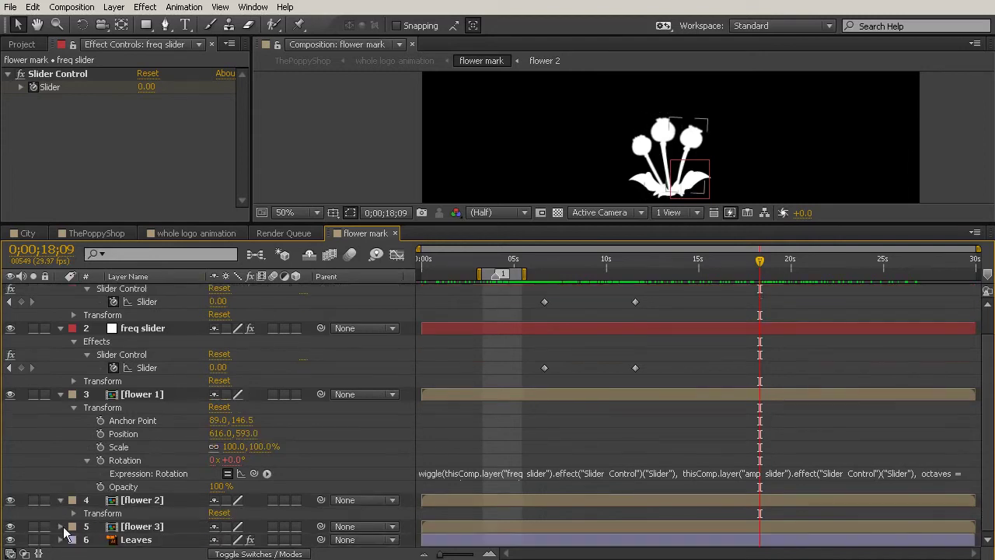
left_click(61, 526)
left_click(74, 513)
scroll(74, 513, "down", 1)
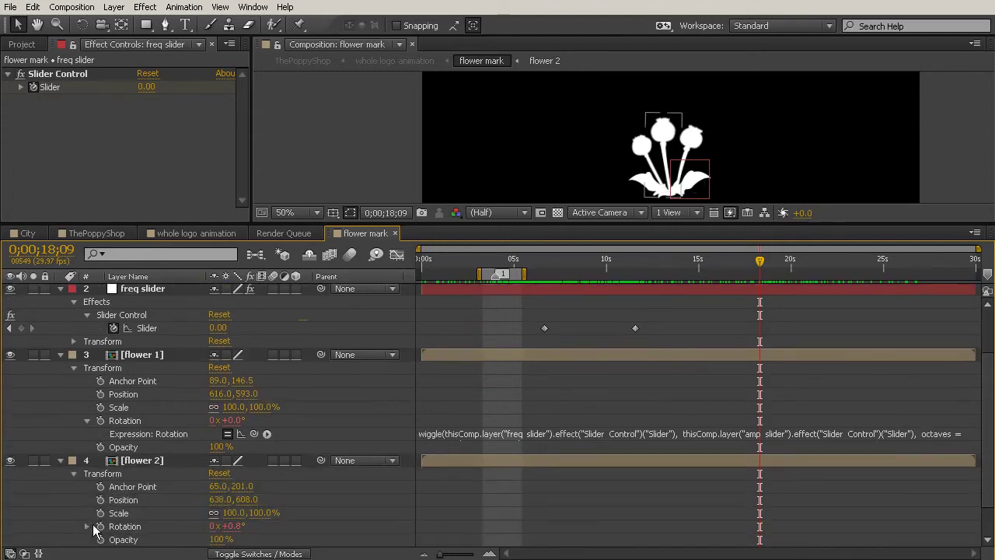
left_click(88, 526)
scroll(133, 526, "down", 1)
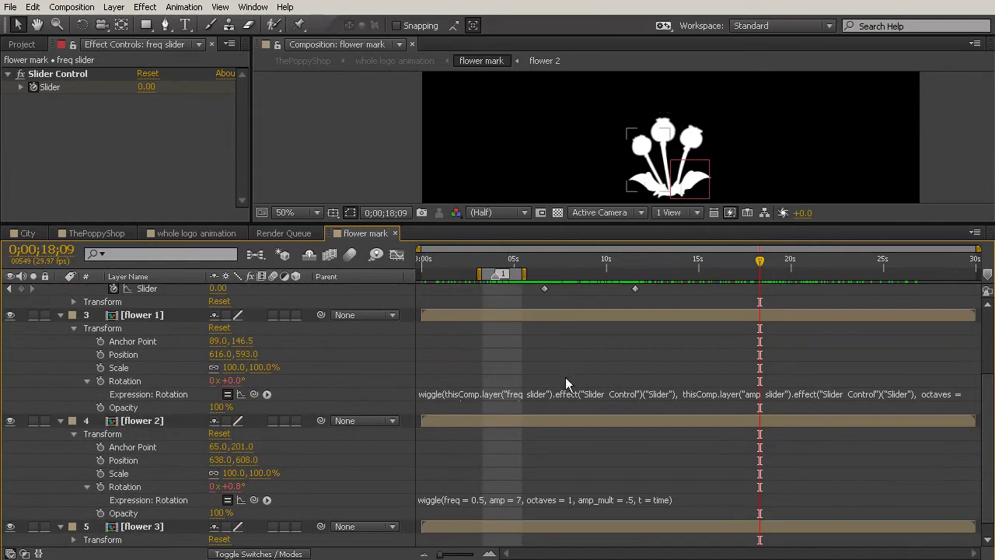
left_click(560, 397)
key("ctrl+c")
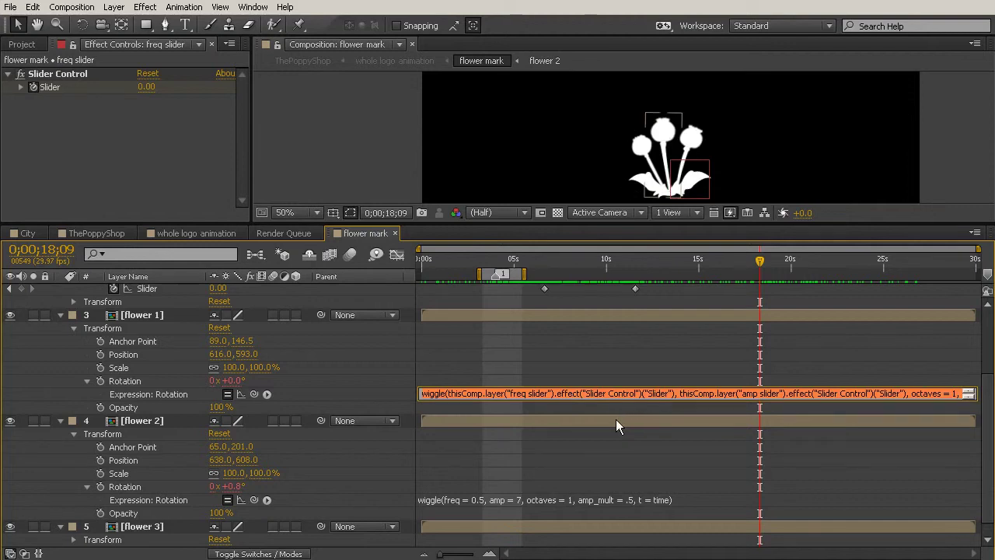
left_click(558, 448)
left_click(591, 502)
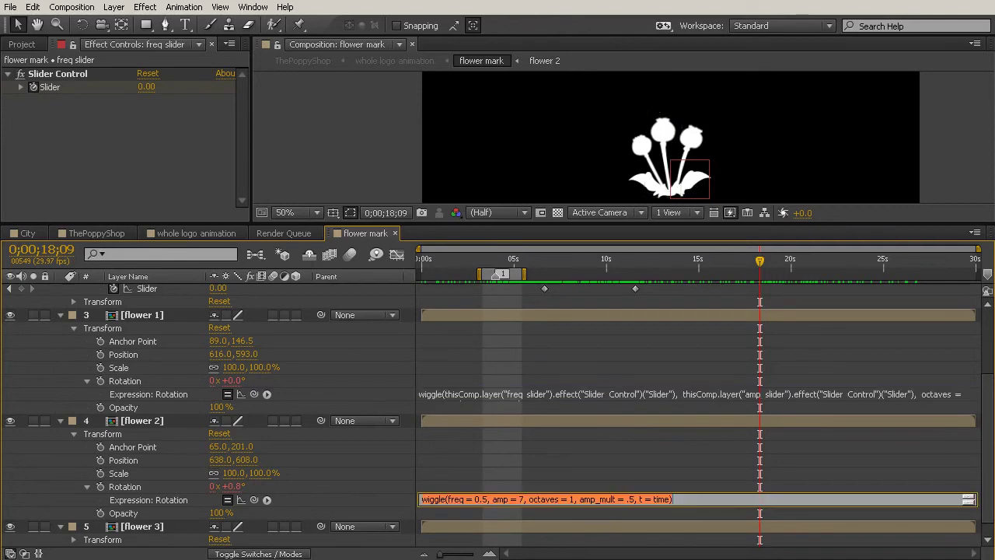
left_click(514, 499)
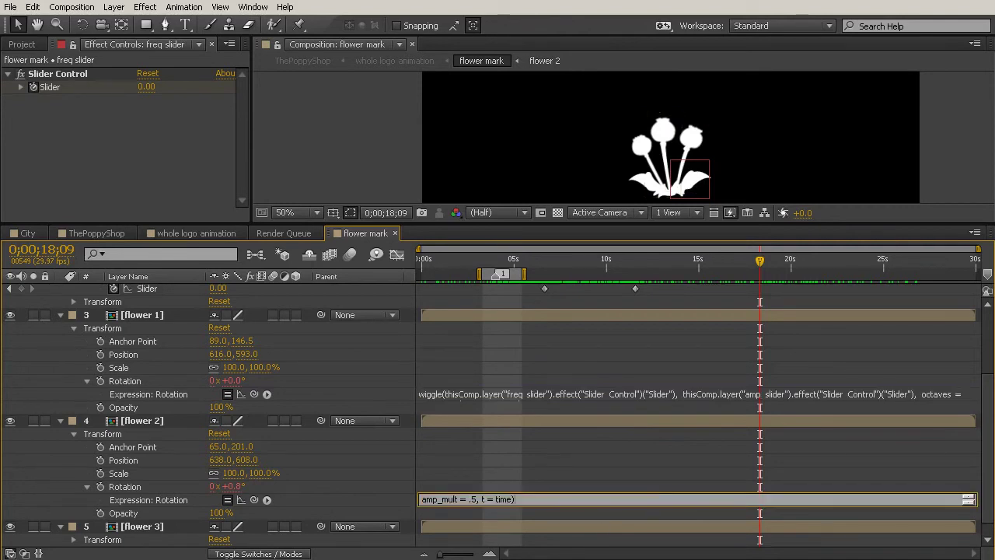
left_click(681, 464)
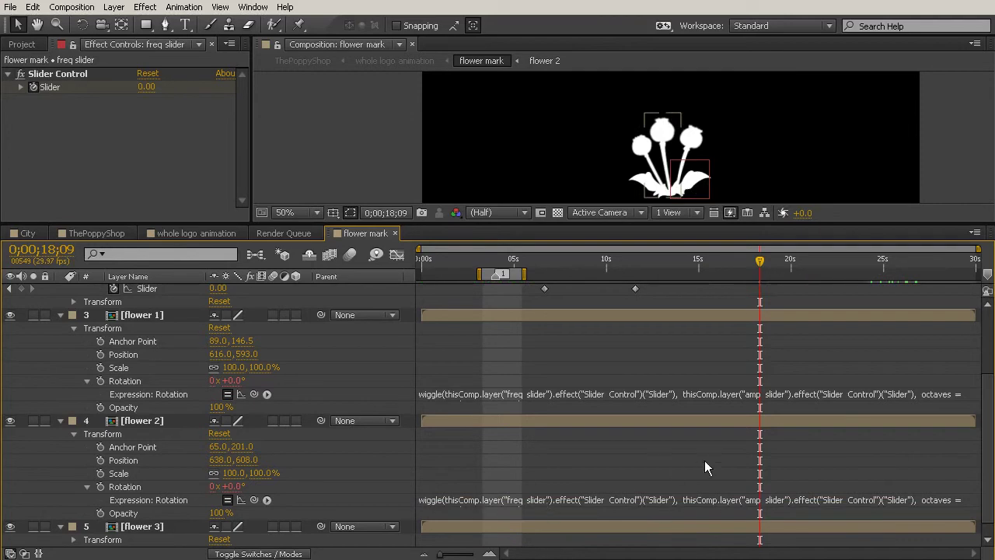
Paste the same slider-driven wiggle over flower 3's Rotation expression.
scroll(456, 474, "down", 1)
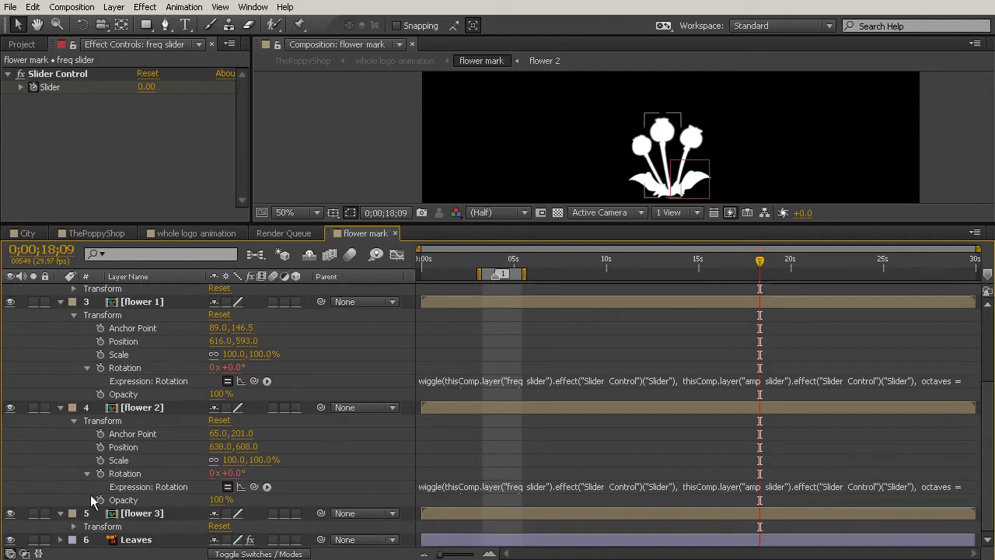
left_click(74, 527)
scroll(78, 529, "down", 4)
left_click(87, 527)
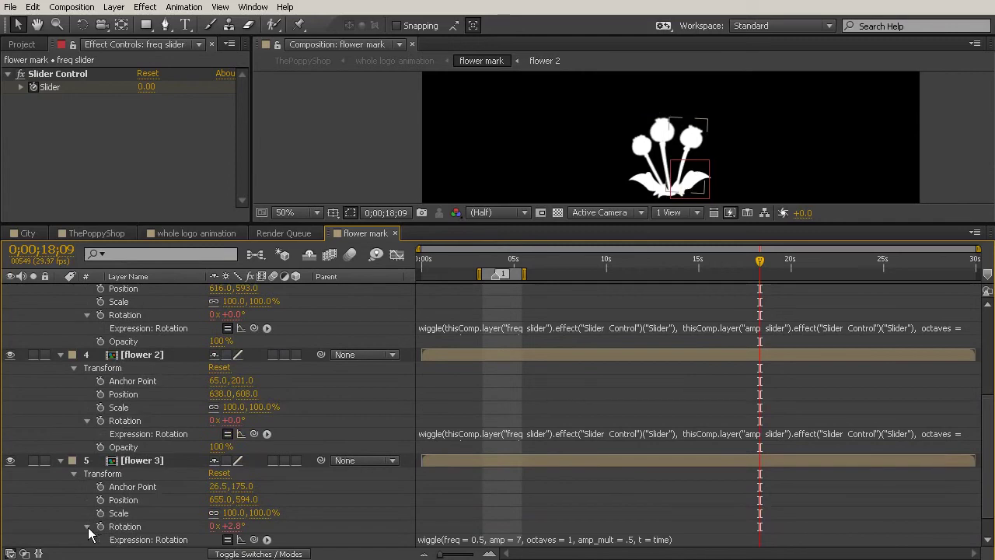
left_click(504, 540)
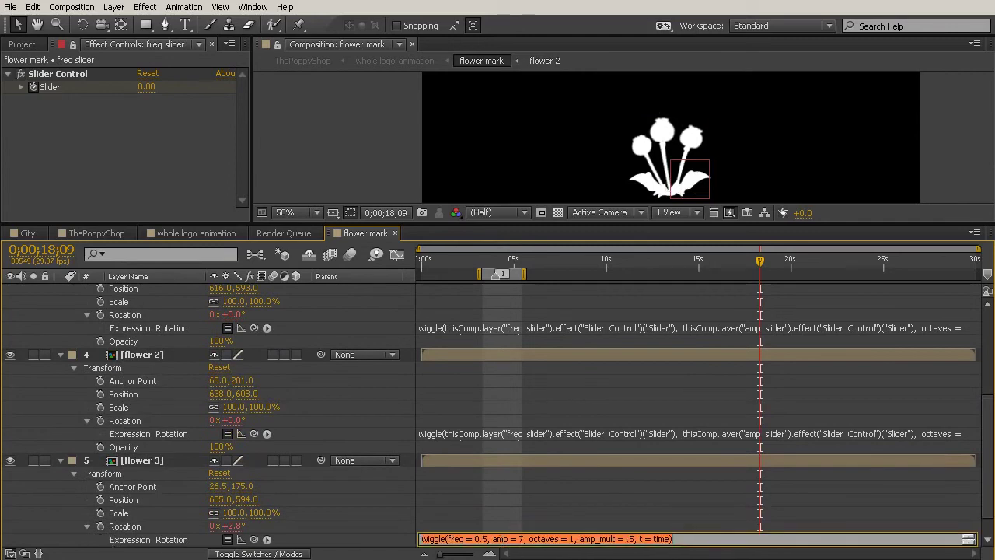
key("ctrl+v")
left_click(588, 507)
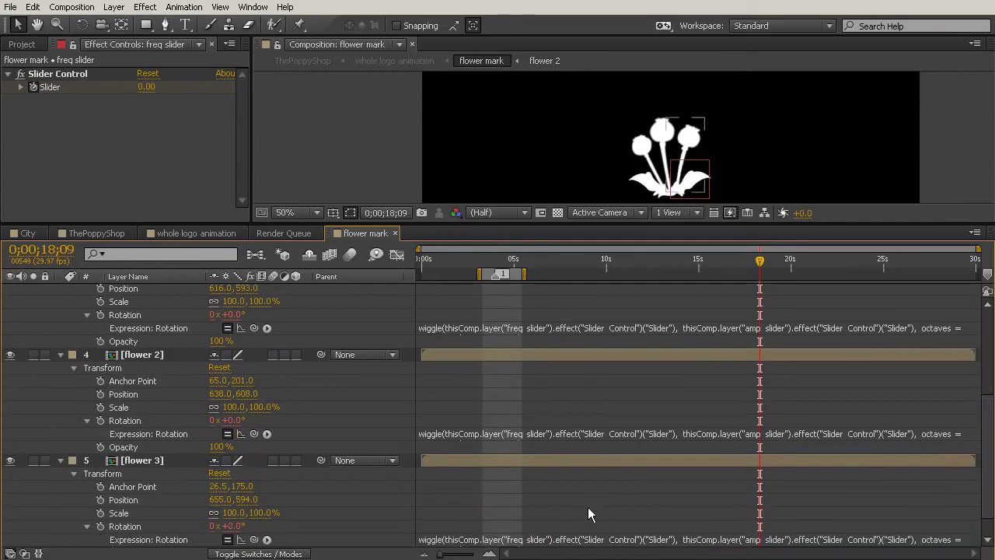
Scrub from about 5 to 17 seconds to preview all three flowers wiggling together.
left_click(512, 258)
left_click_drag(512, 258, 695, 374)
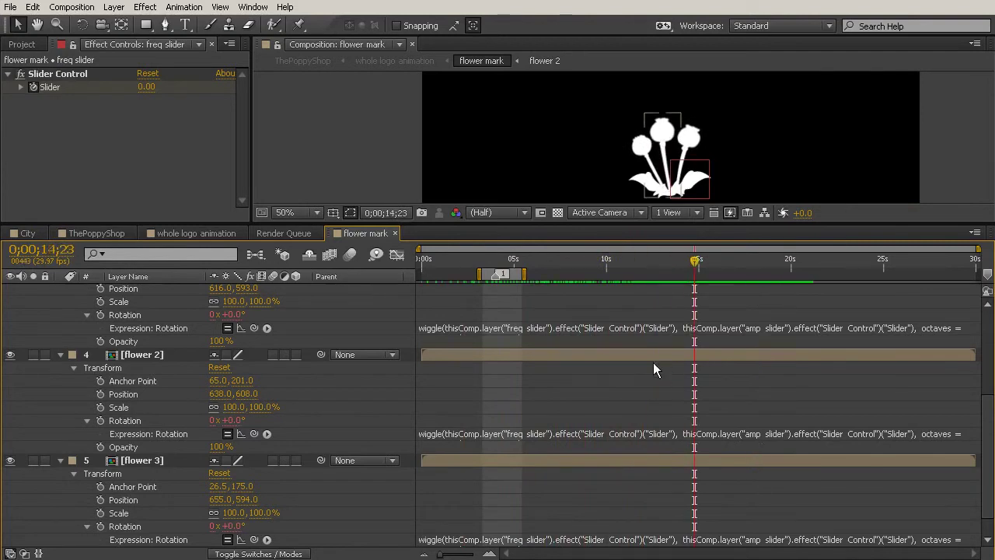
scroll(642, 352, "up", 5)
left_click_drag(545, 271, 644, 312)
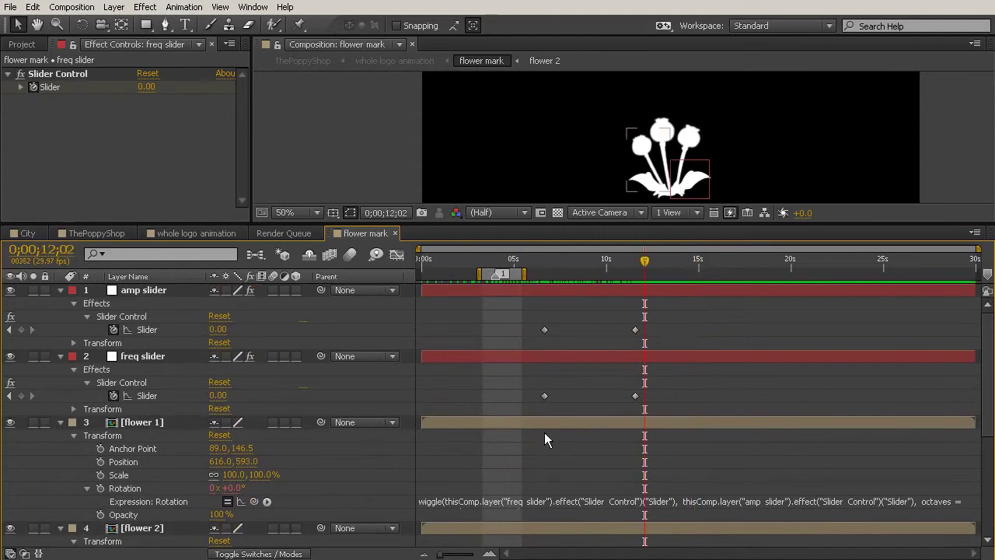
left_click_drag(615, 263, 744, 377)
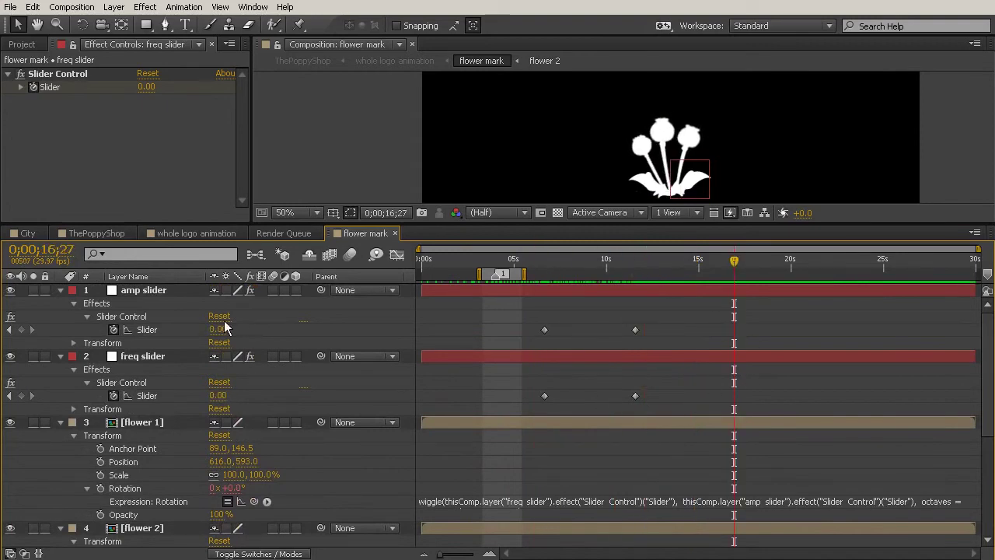
Clear the amp and freq slider keyframes so both stay at 0.00.
left_click(113, 330)
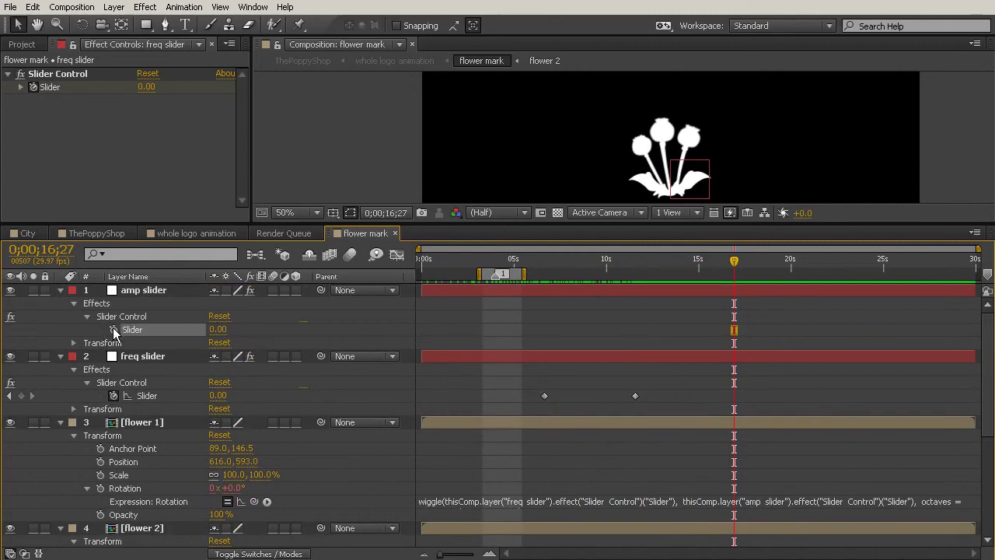
left_click(113, 395)
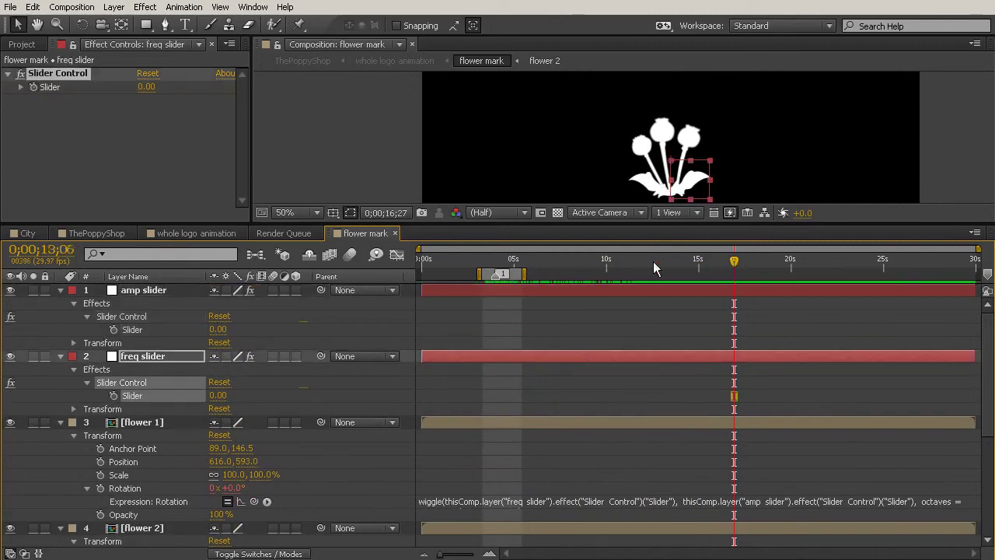
left_click_drag(787, 261, 788, 300)
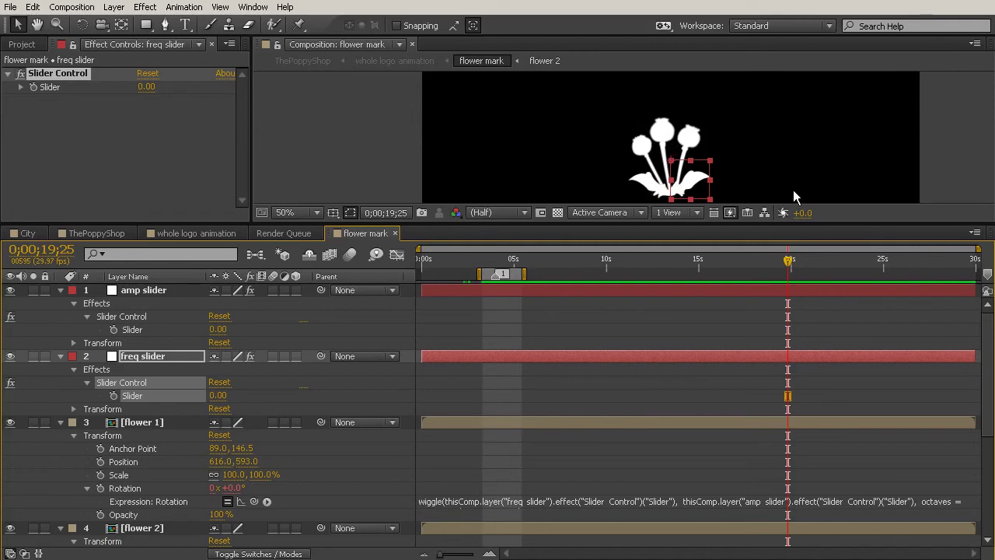
From ThePoppyShop, open the whole logo animation precomp and scrub until the poppy shop text appears.
left_click(93, 233)
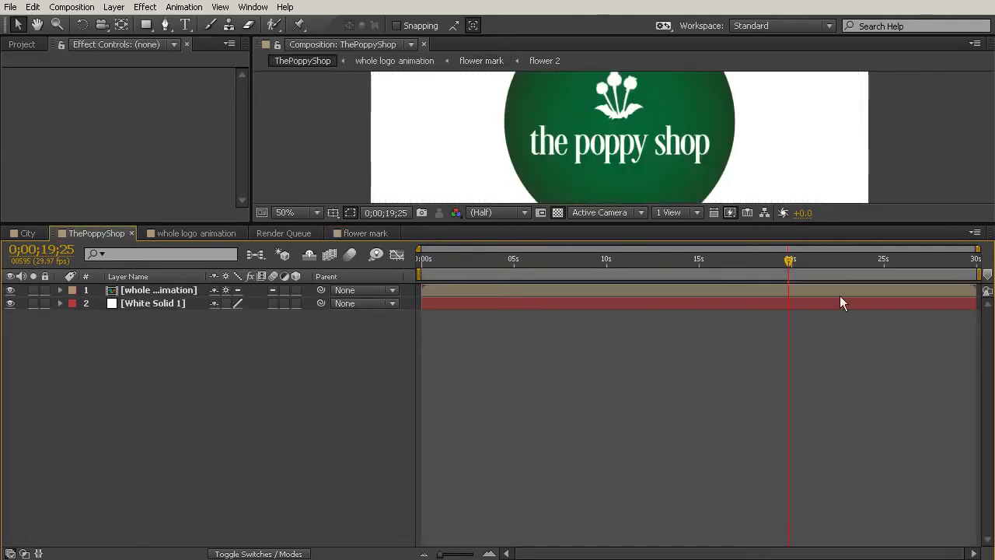
left_click_drag(801, 260, 463, 278)
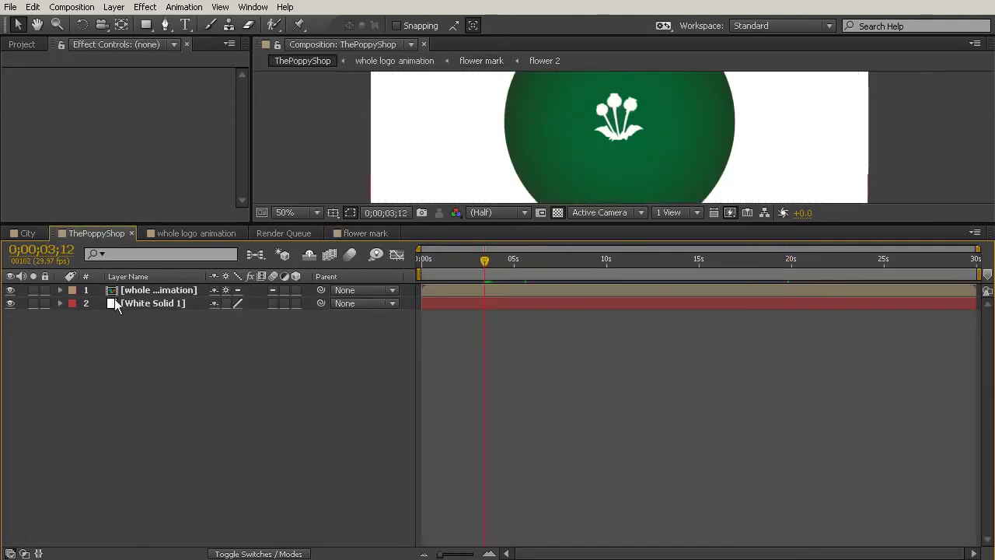
double_click(148, 290)
left_click_drag(601, 265, 890, 405)
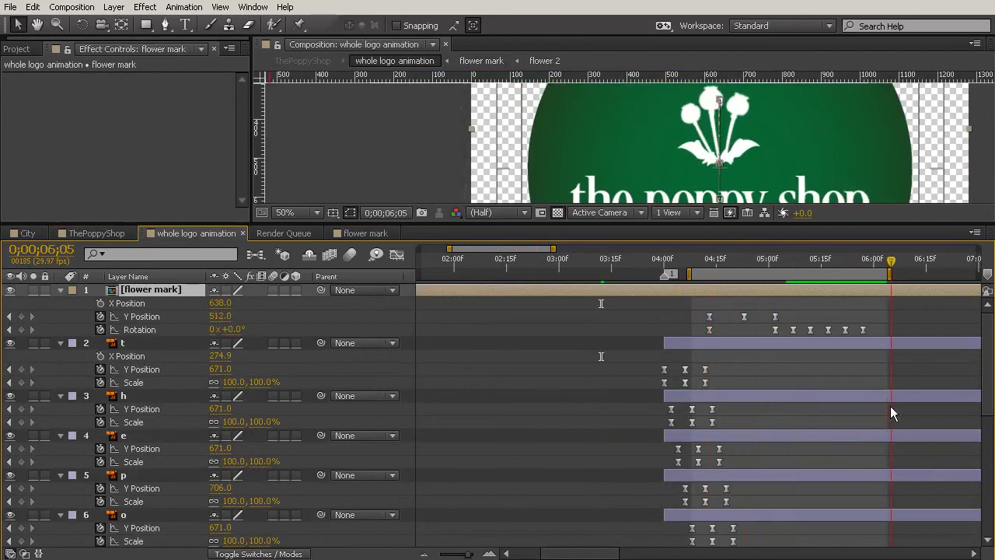